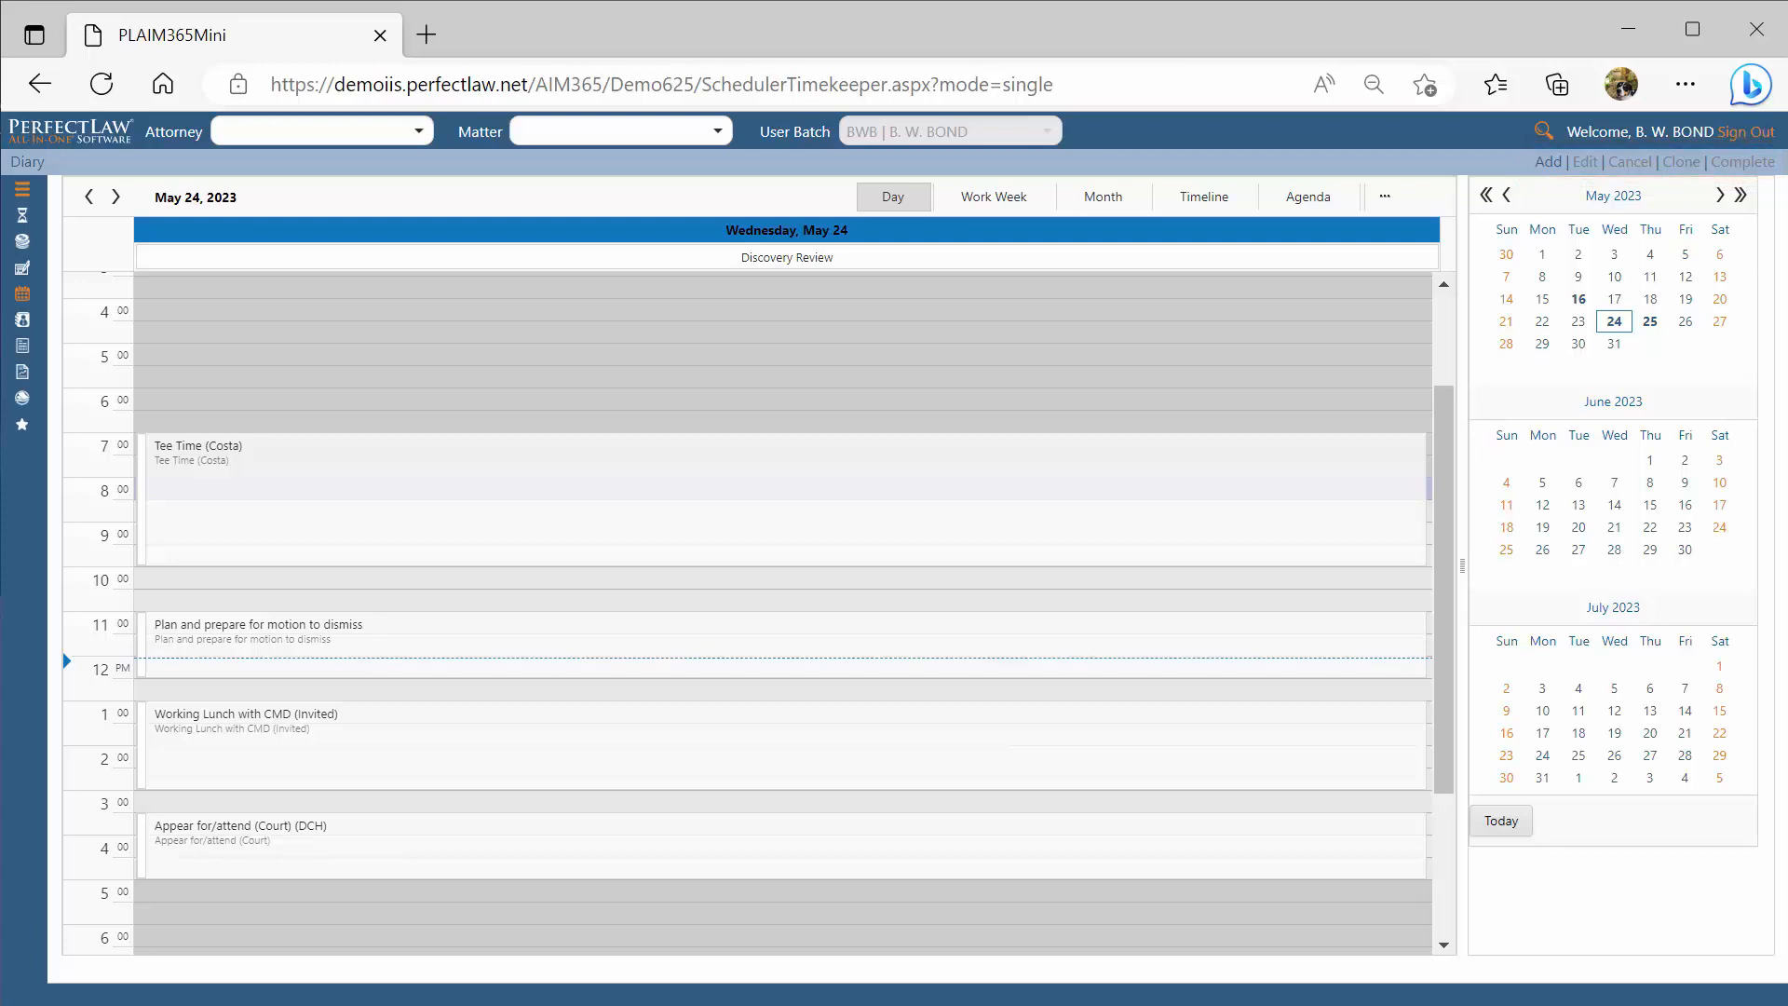
Examine the Tee Time appointment's available actions and compare the work week and month views with the day view
right_click(717, 458)
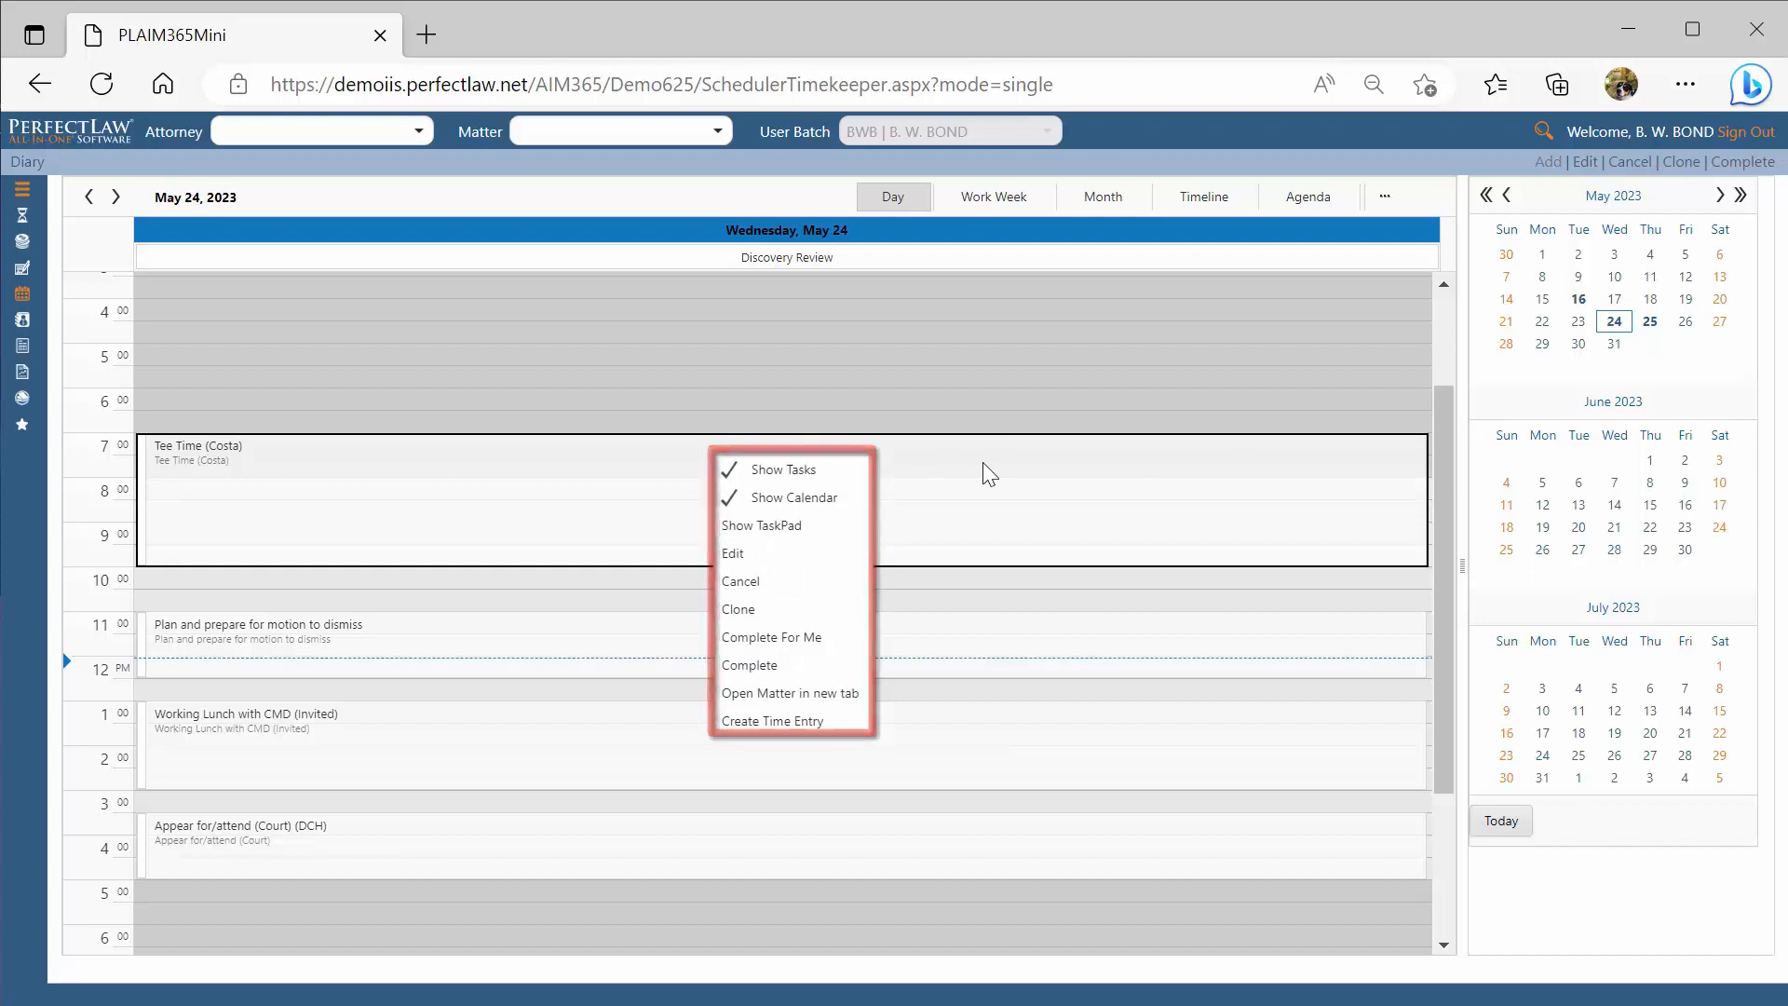
left_click(1005, 211)
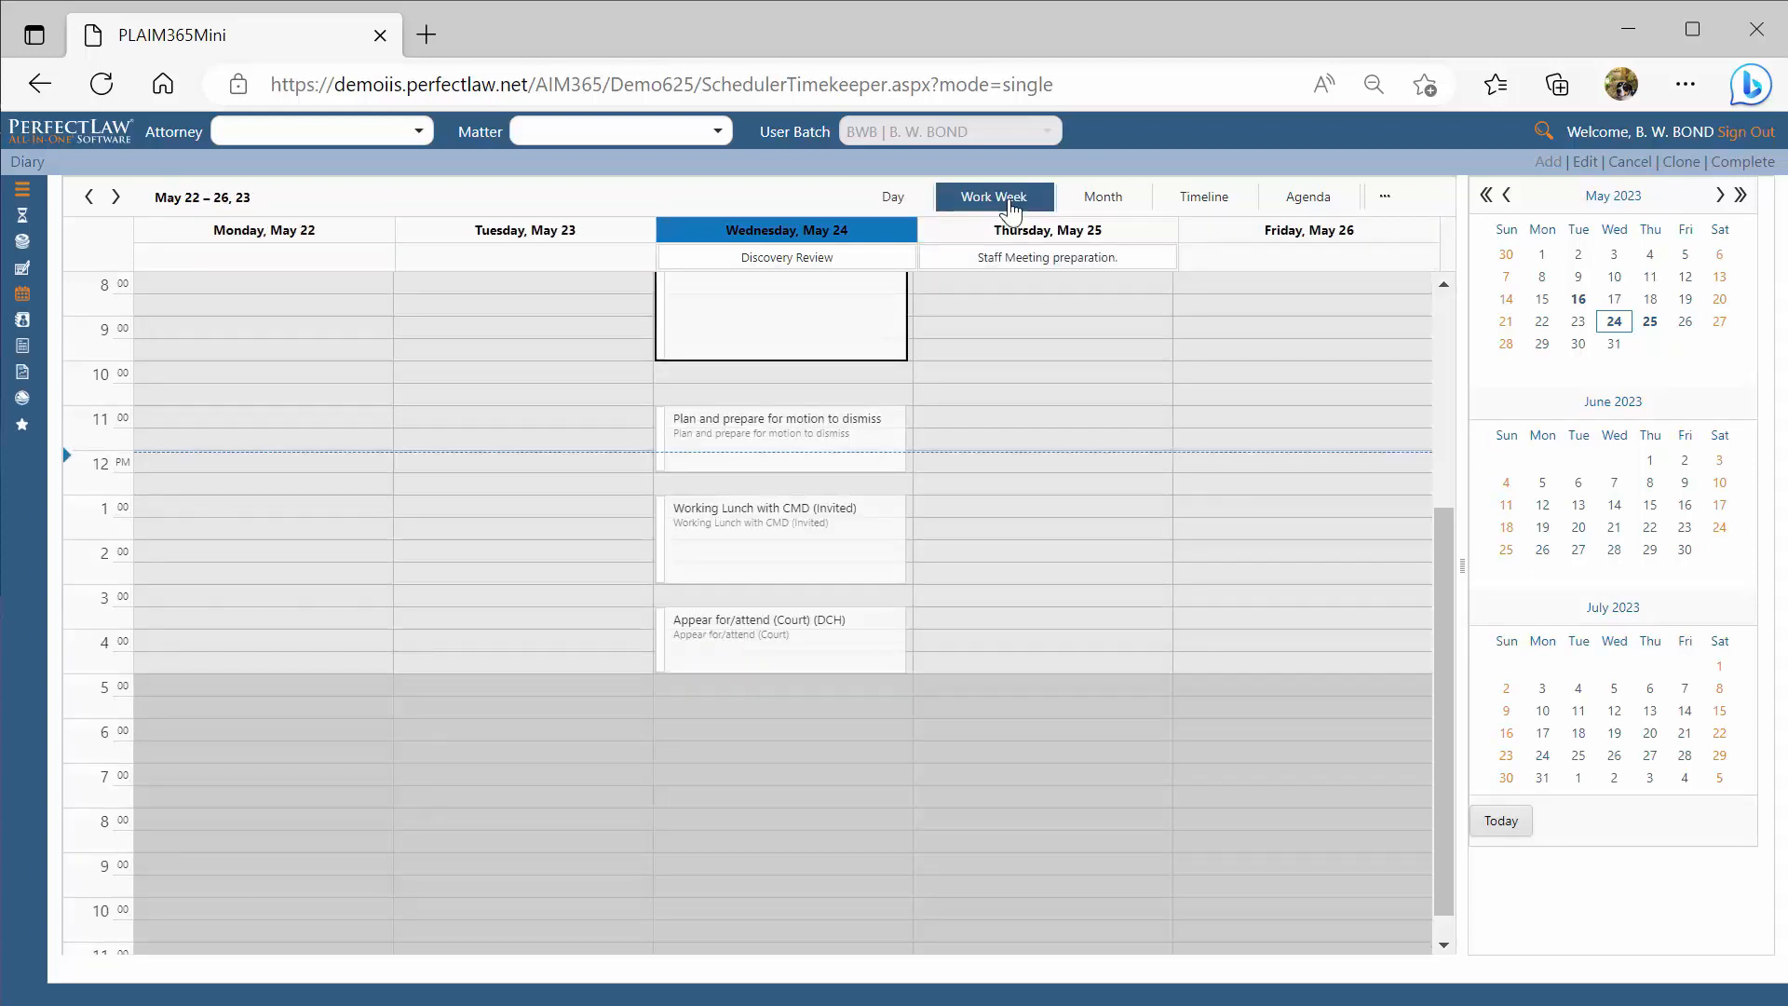
left_click(1102, 200)
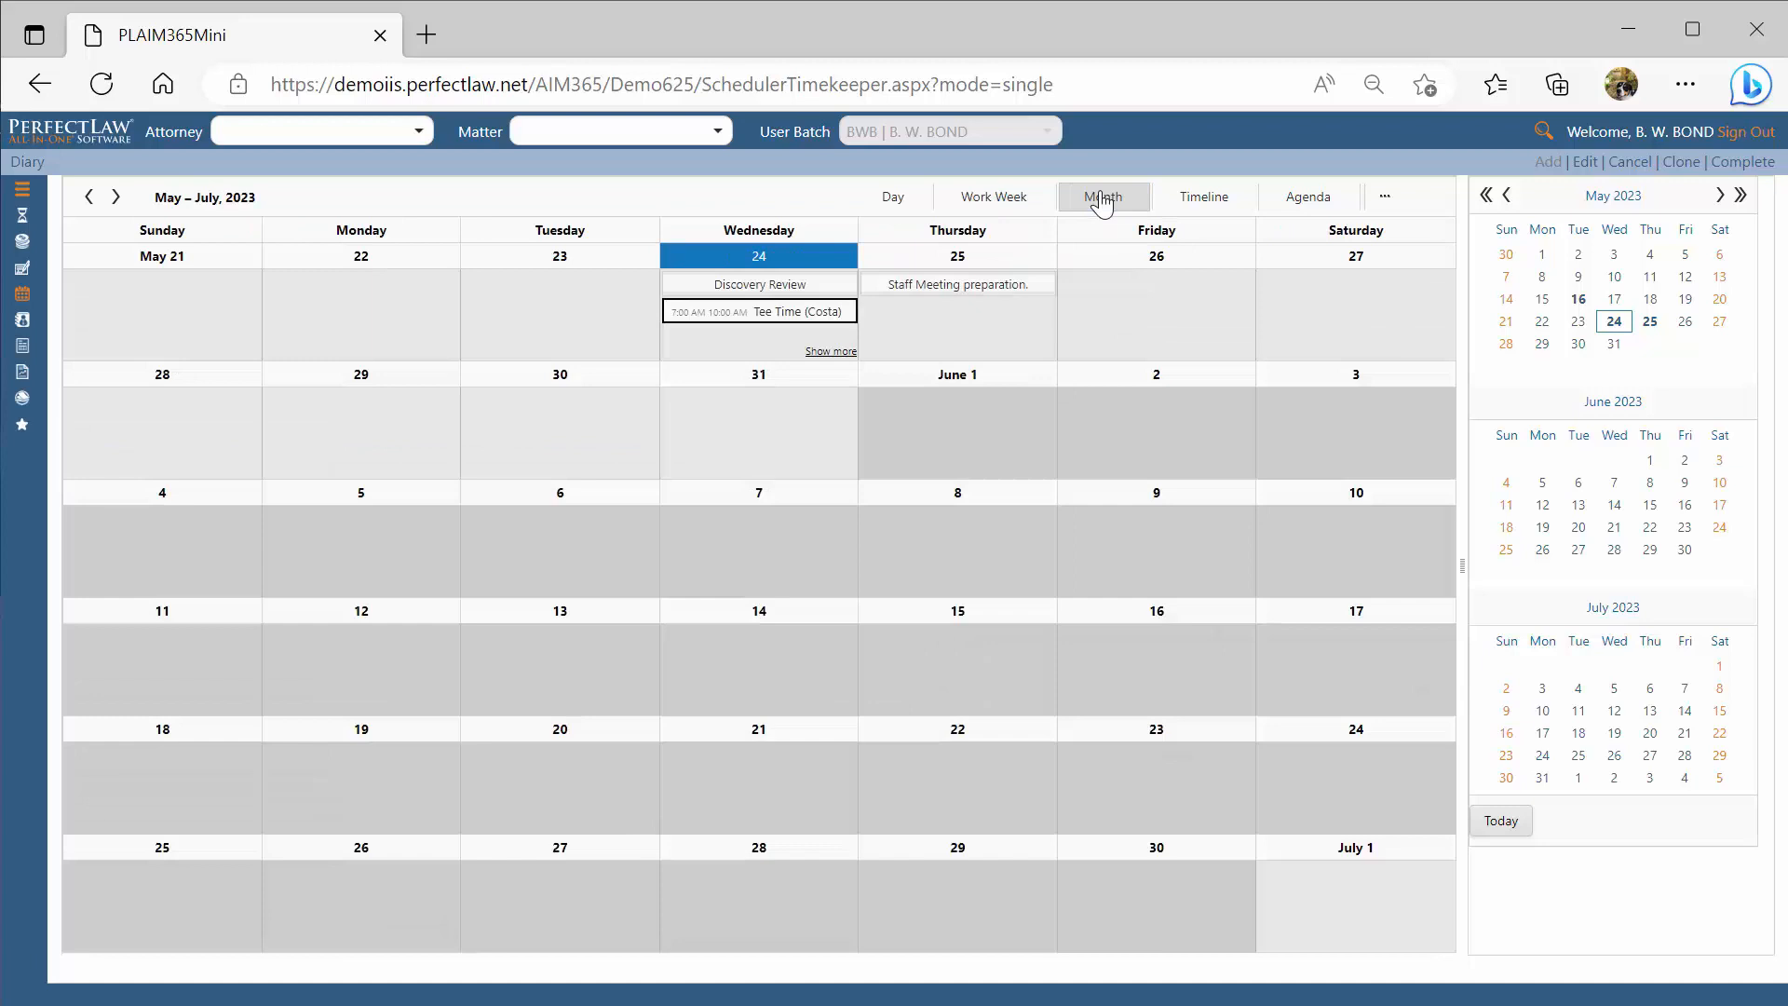
left_click(889, 197)
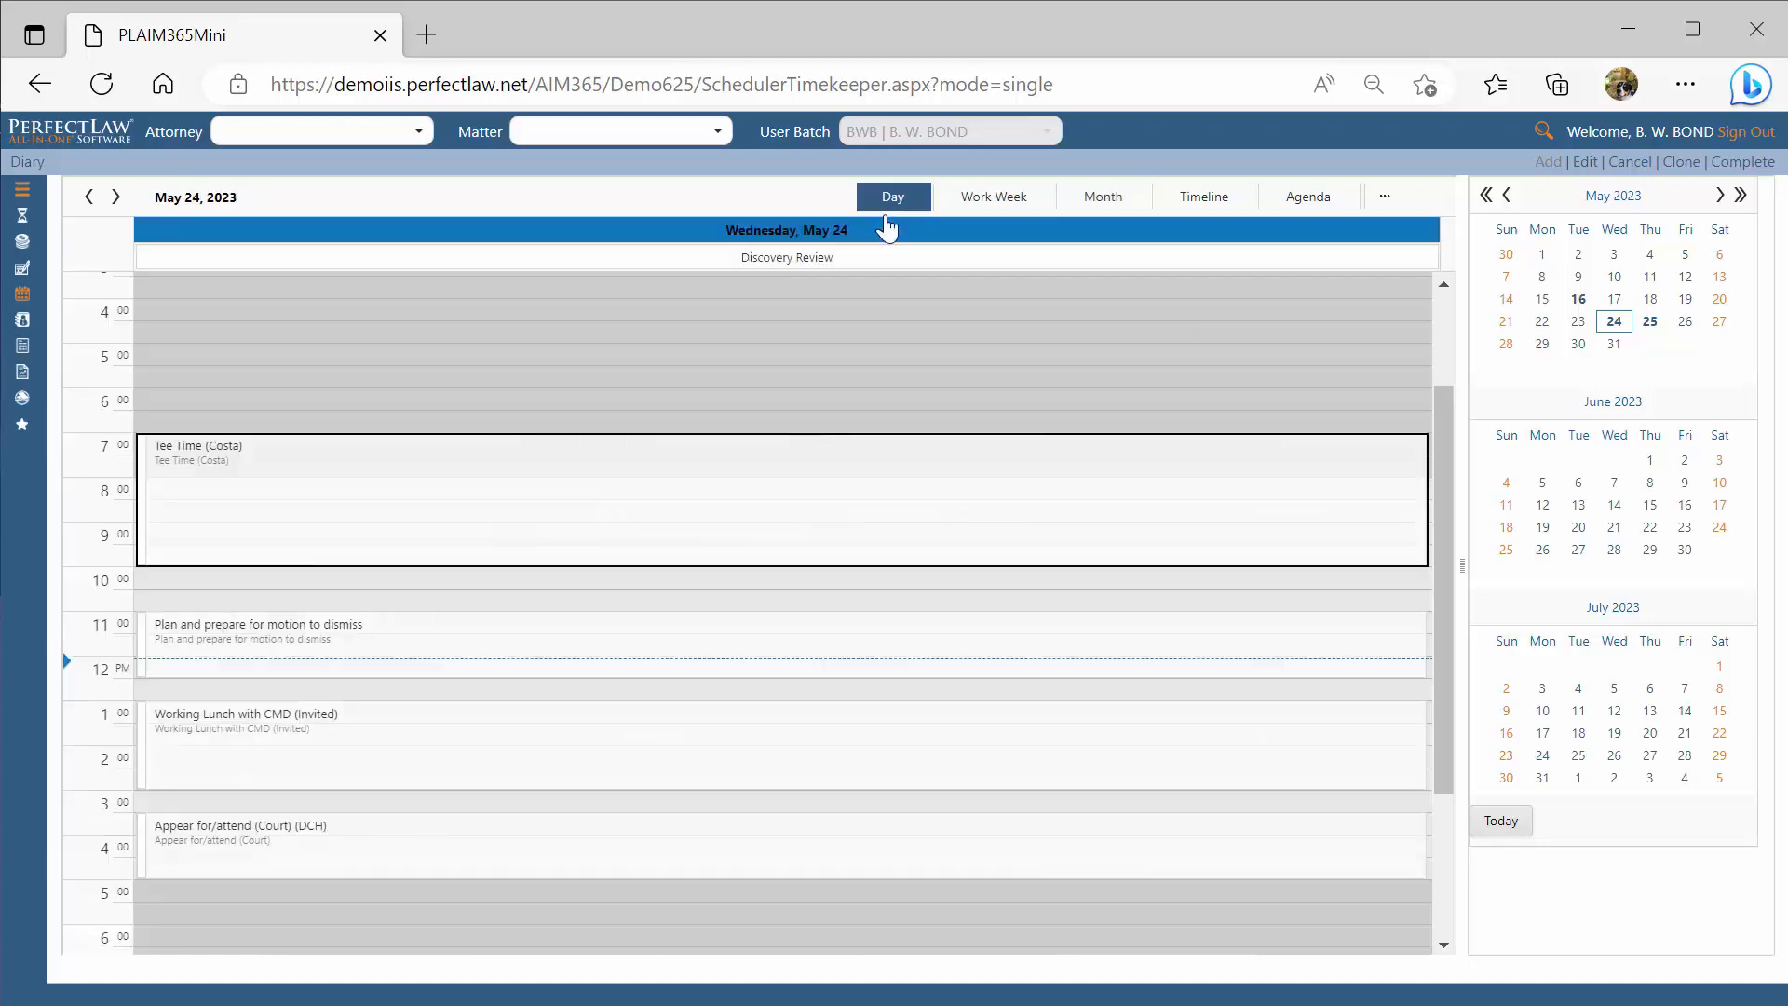
Add a Budget Meeting on 05/24/2023 from 10:30 to 11:00 AM for matter 84779, with activity A102 Research and task L150 Budgeting
left_click(736, 596)
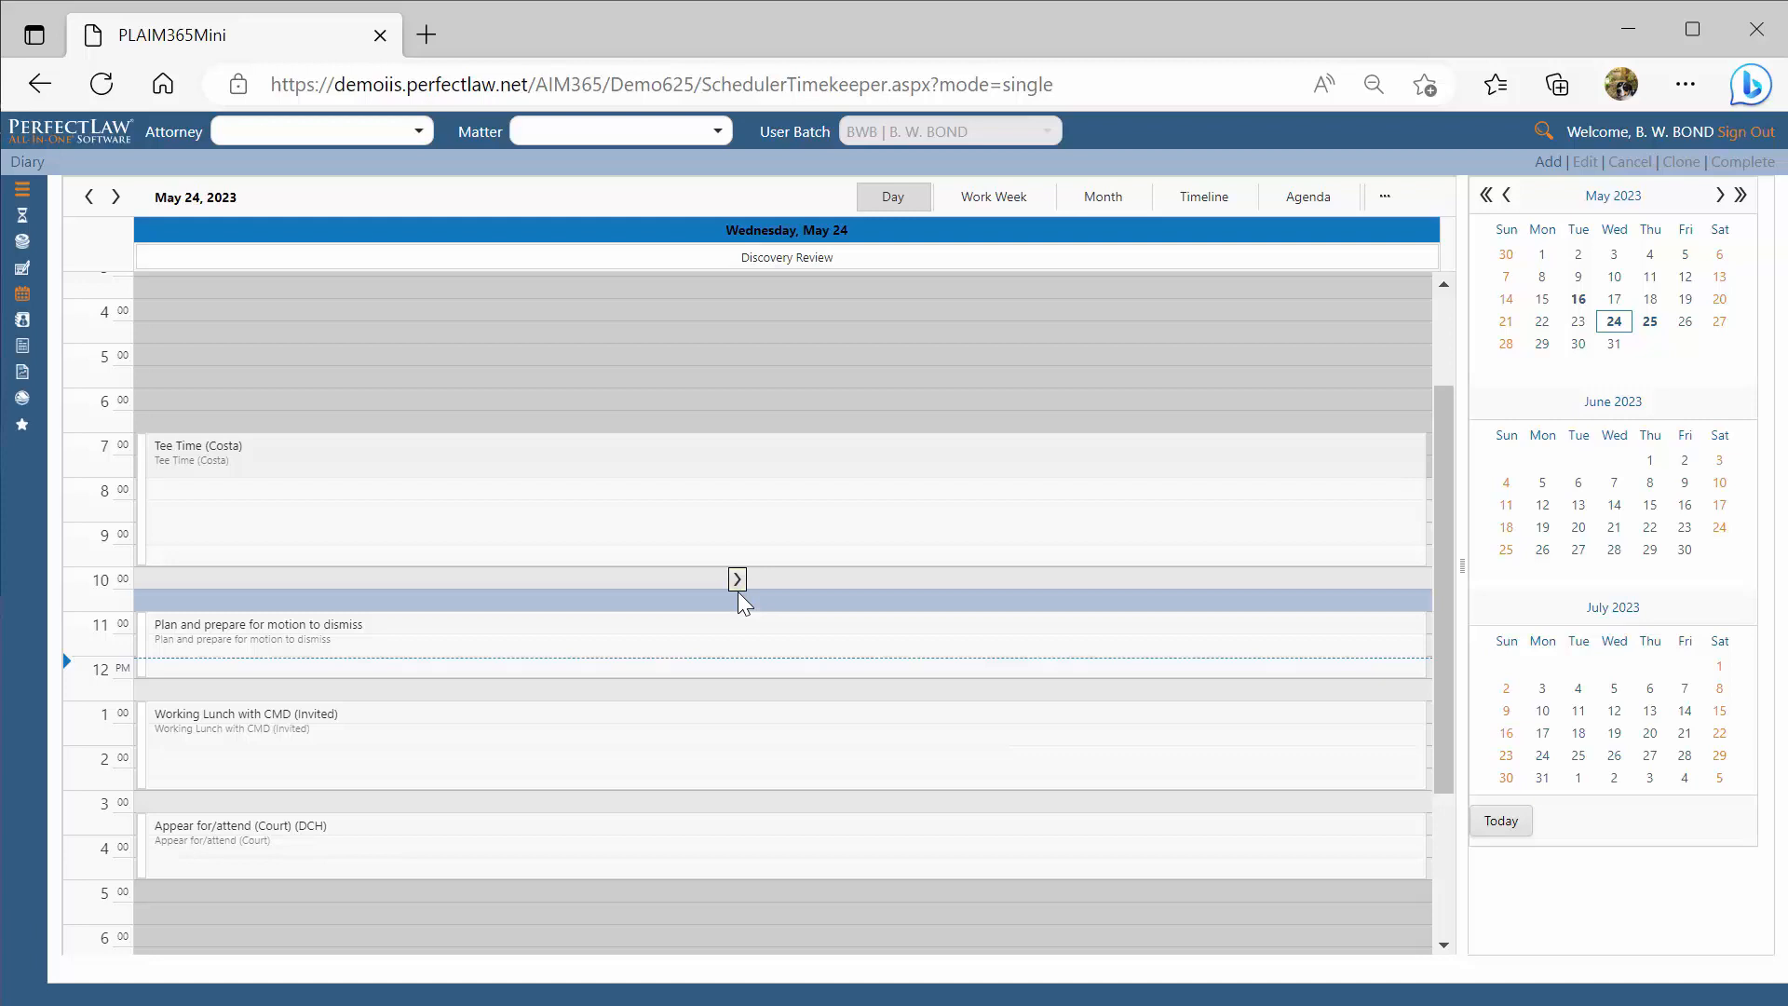
right_click(765, 596)
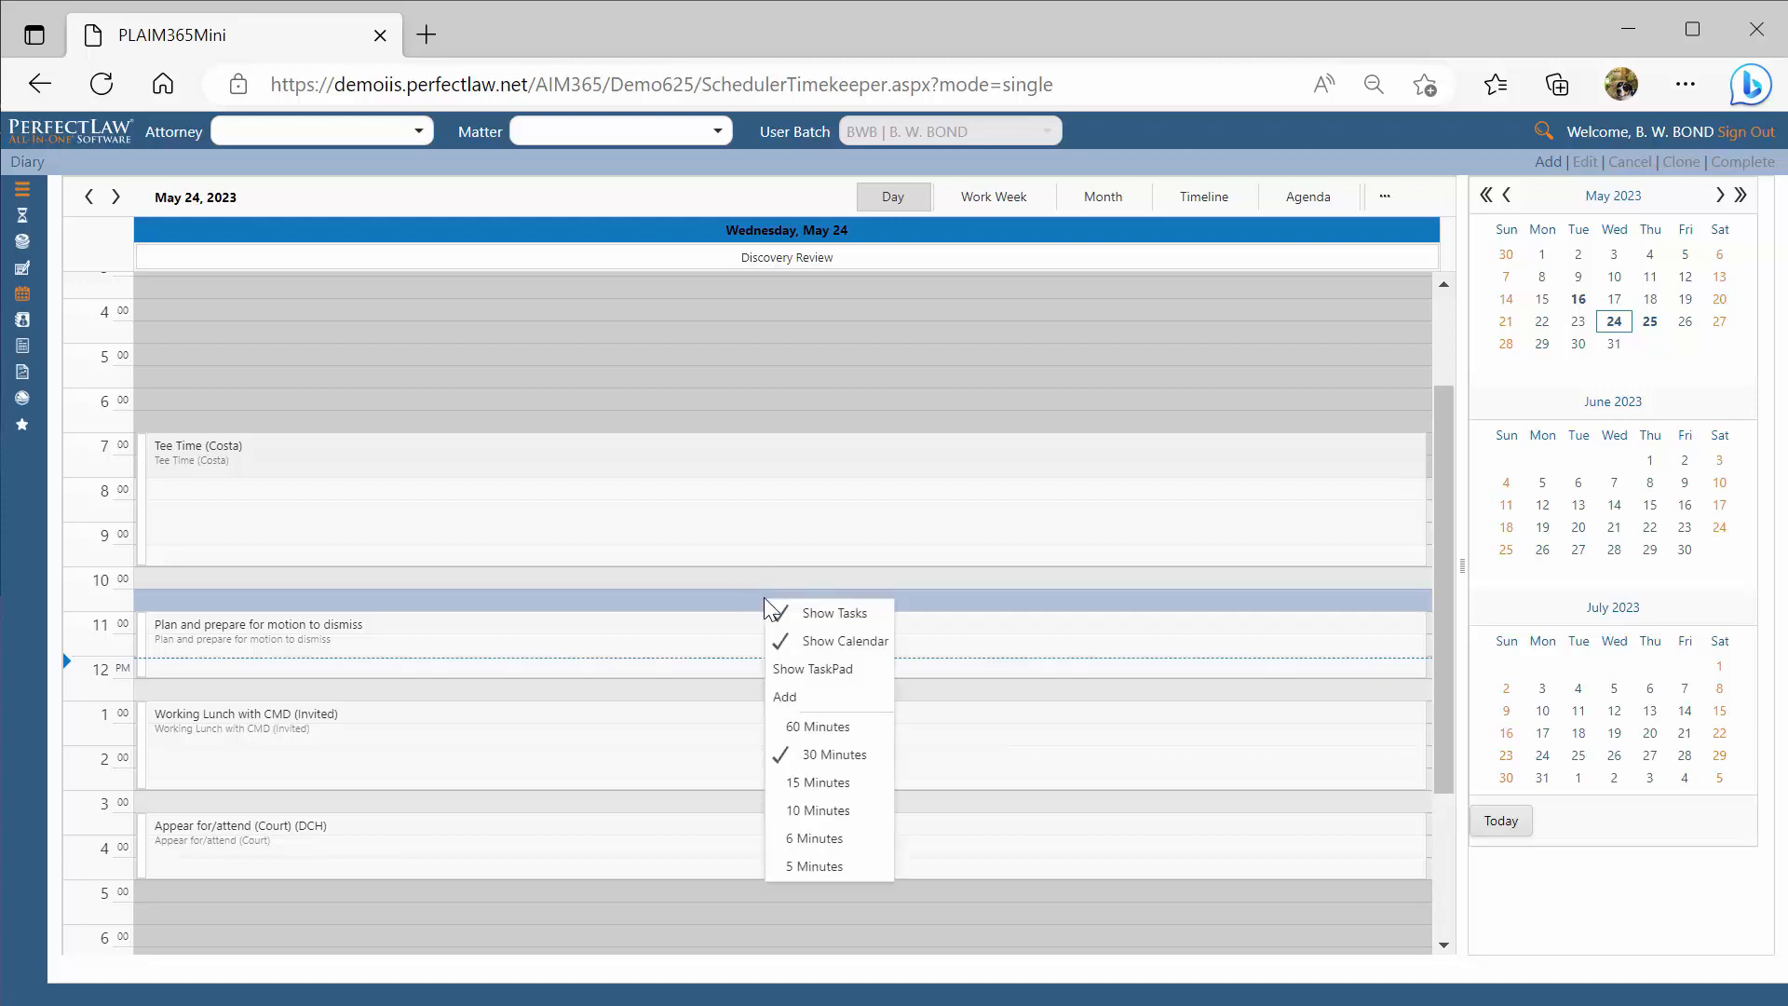
left_click(813, 705)
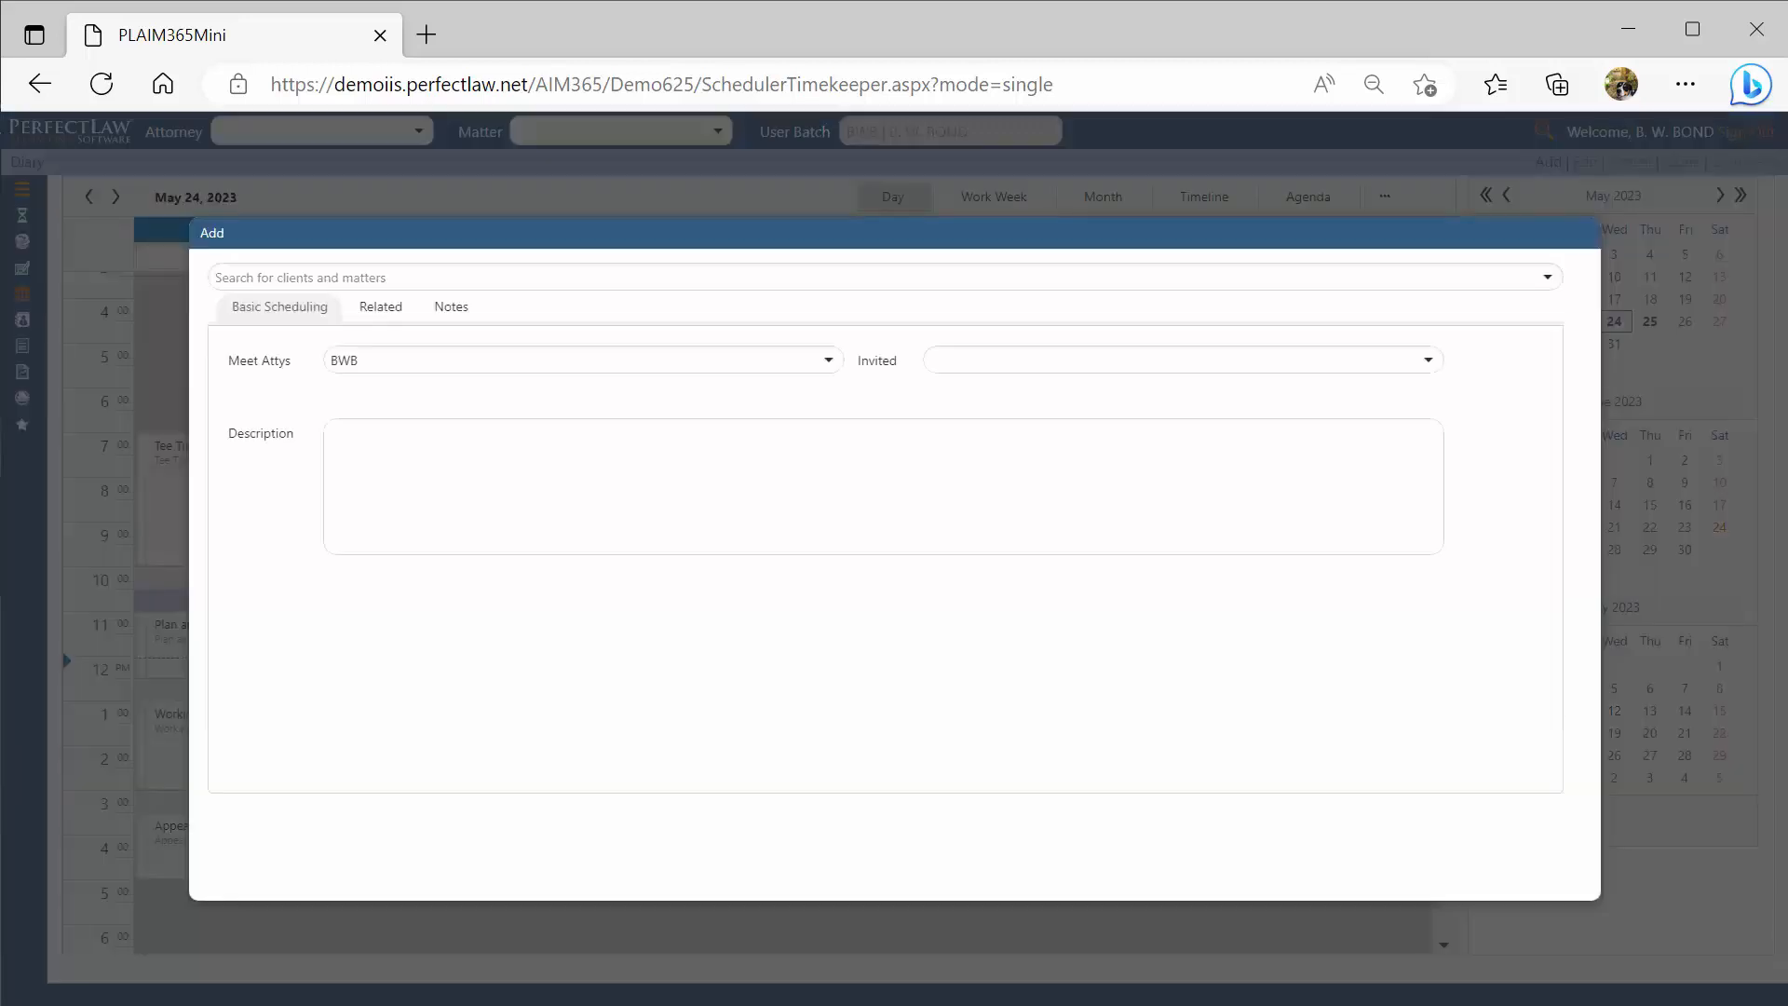
left_click(456, 280)
type("8")
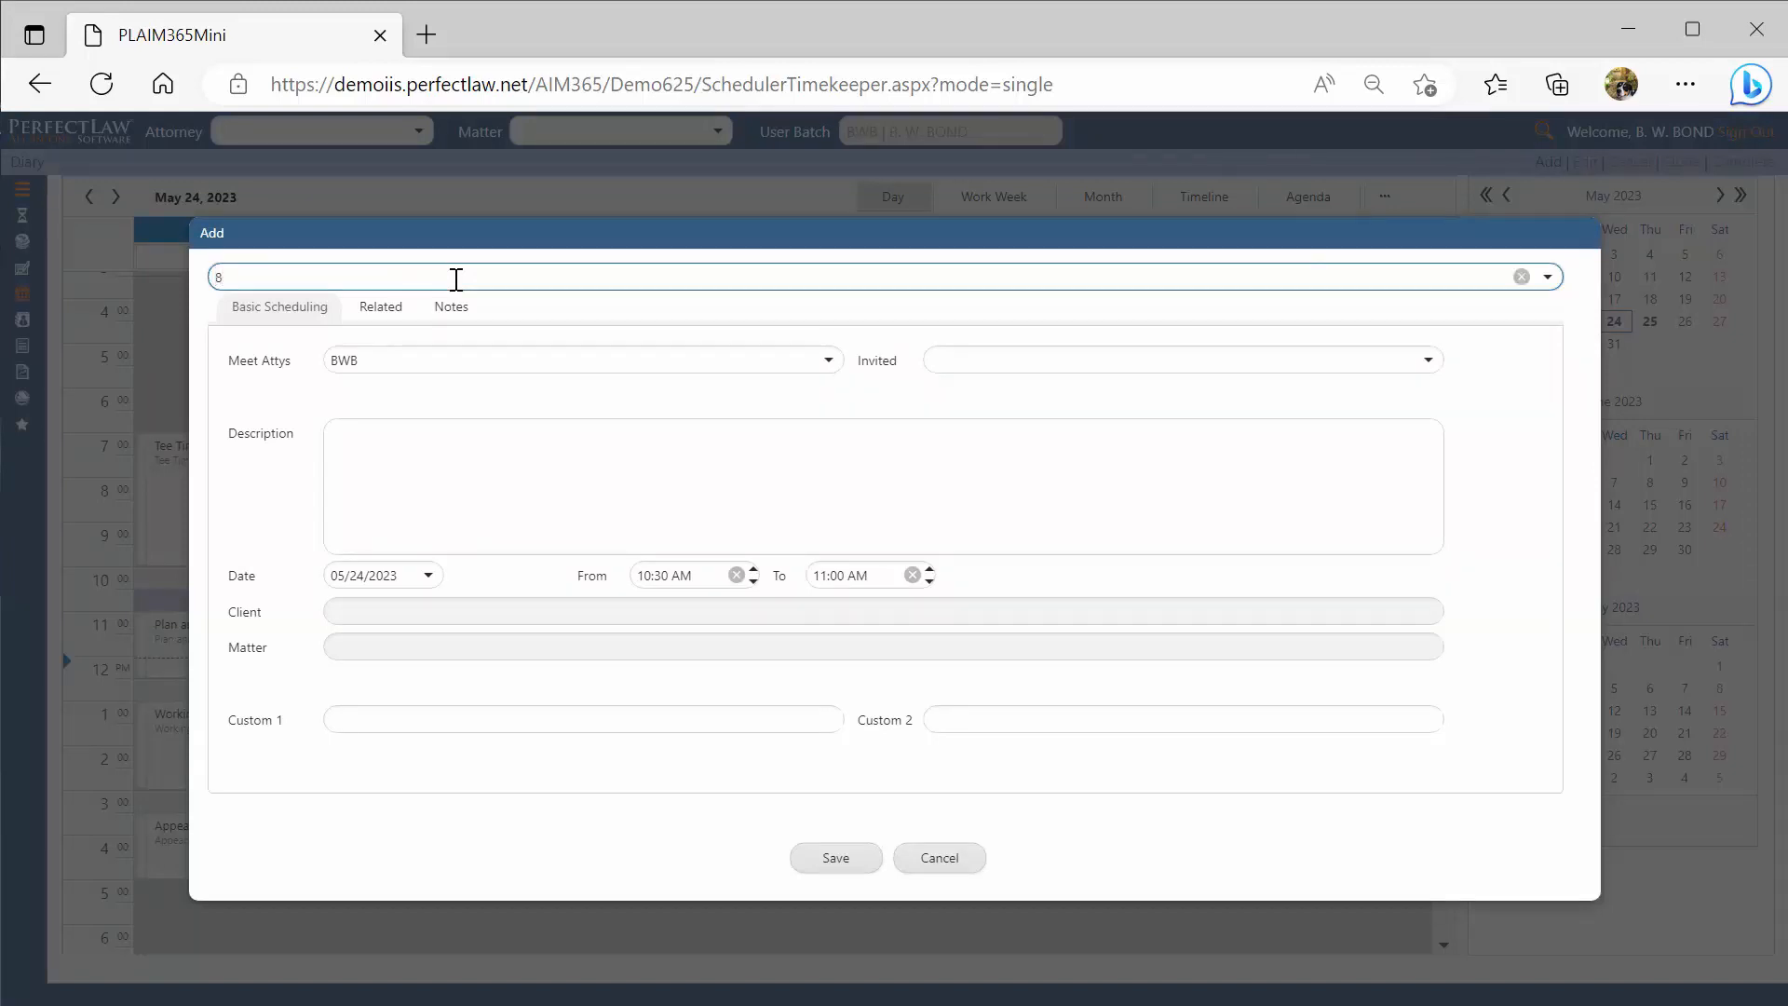
type("4779")
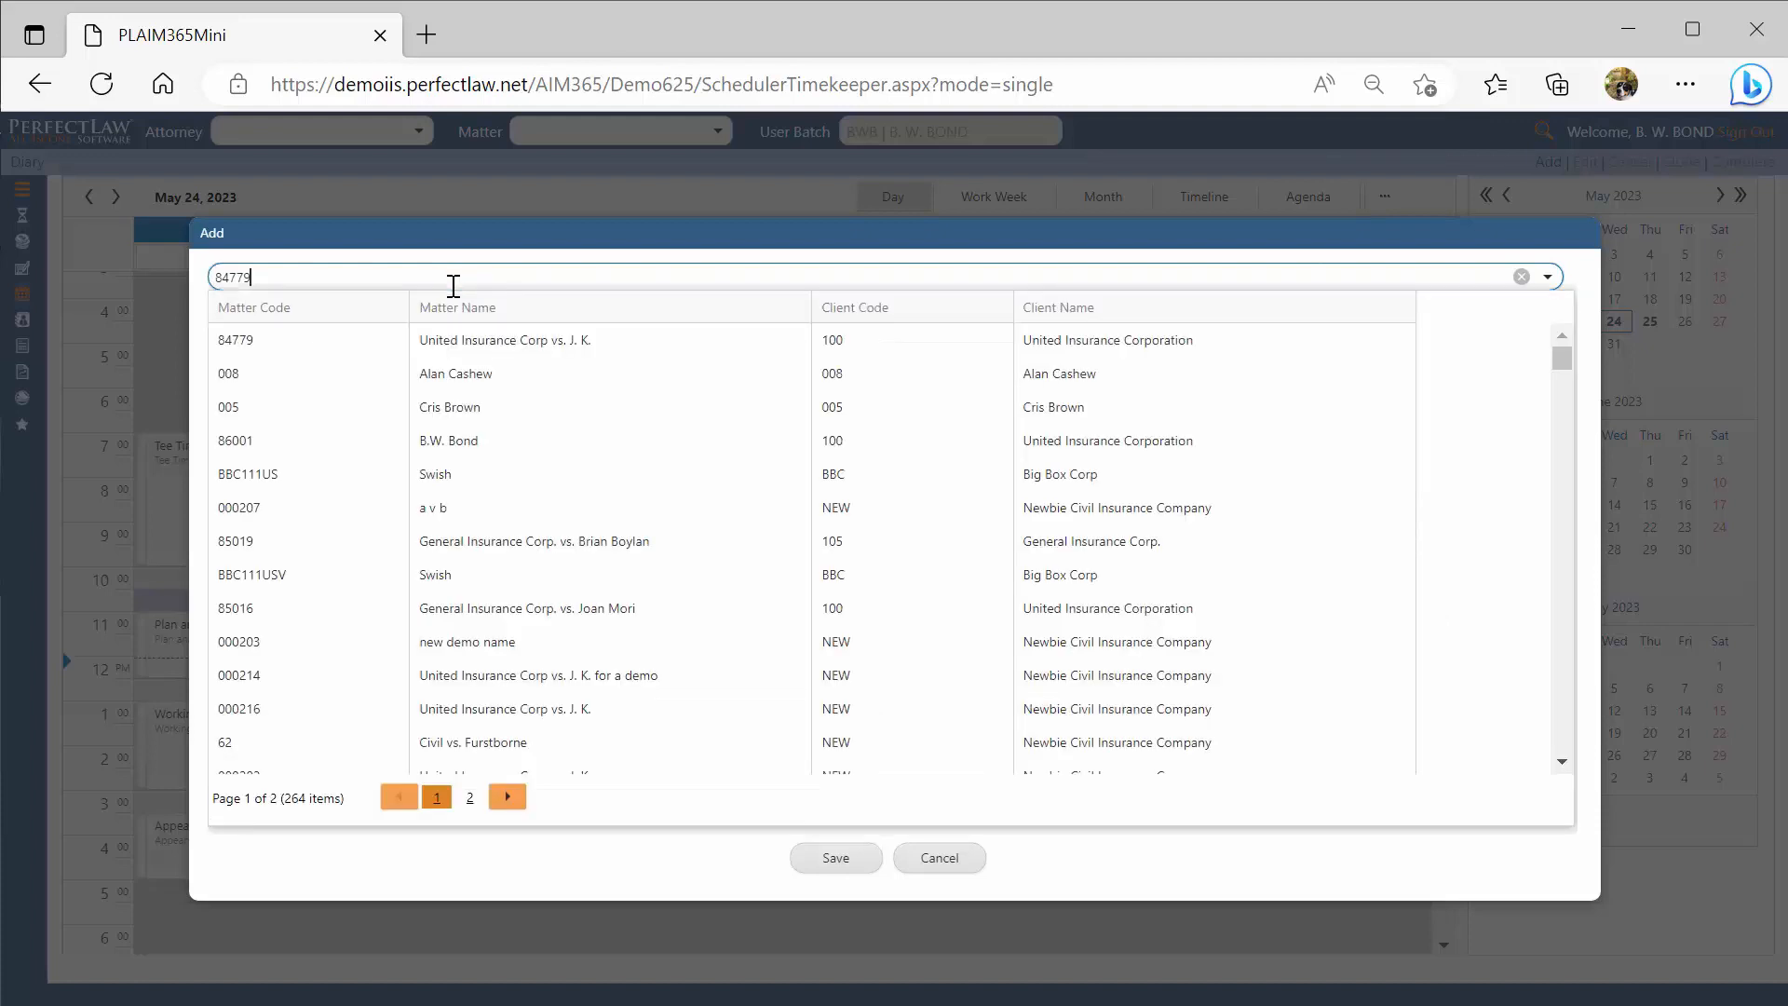
left_click(512, 350)
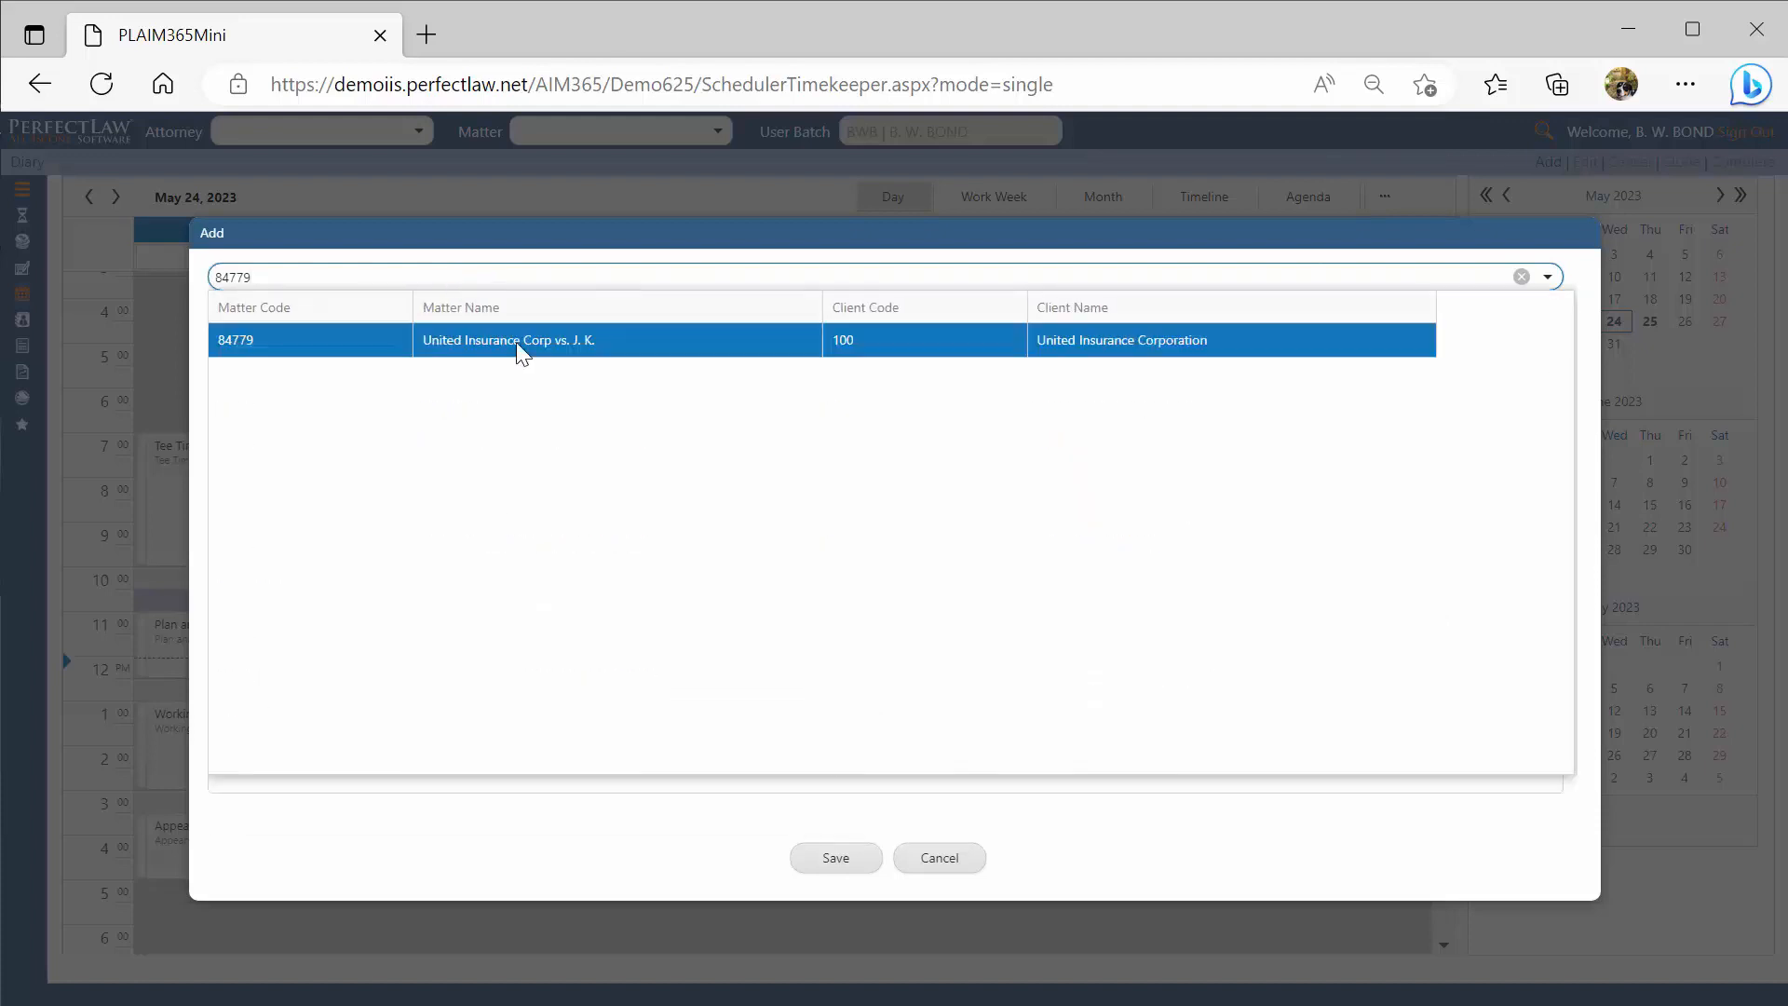
left_click(517, 344)
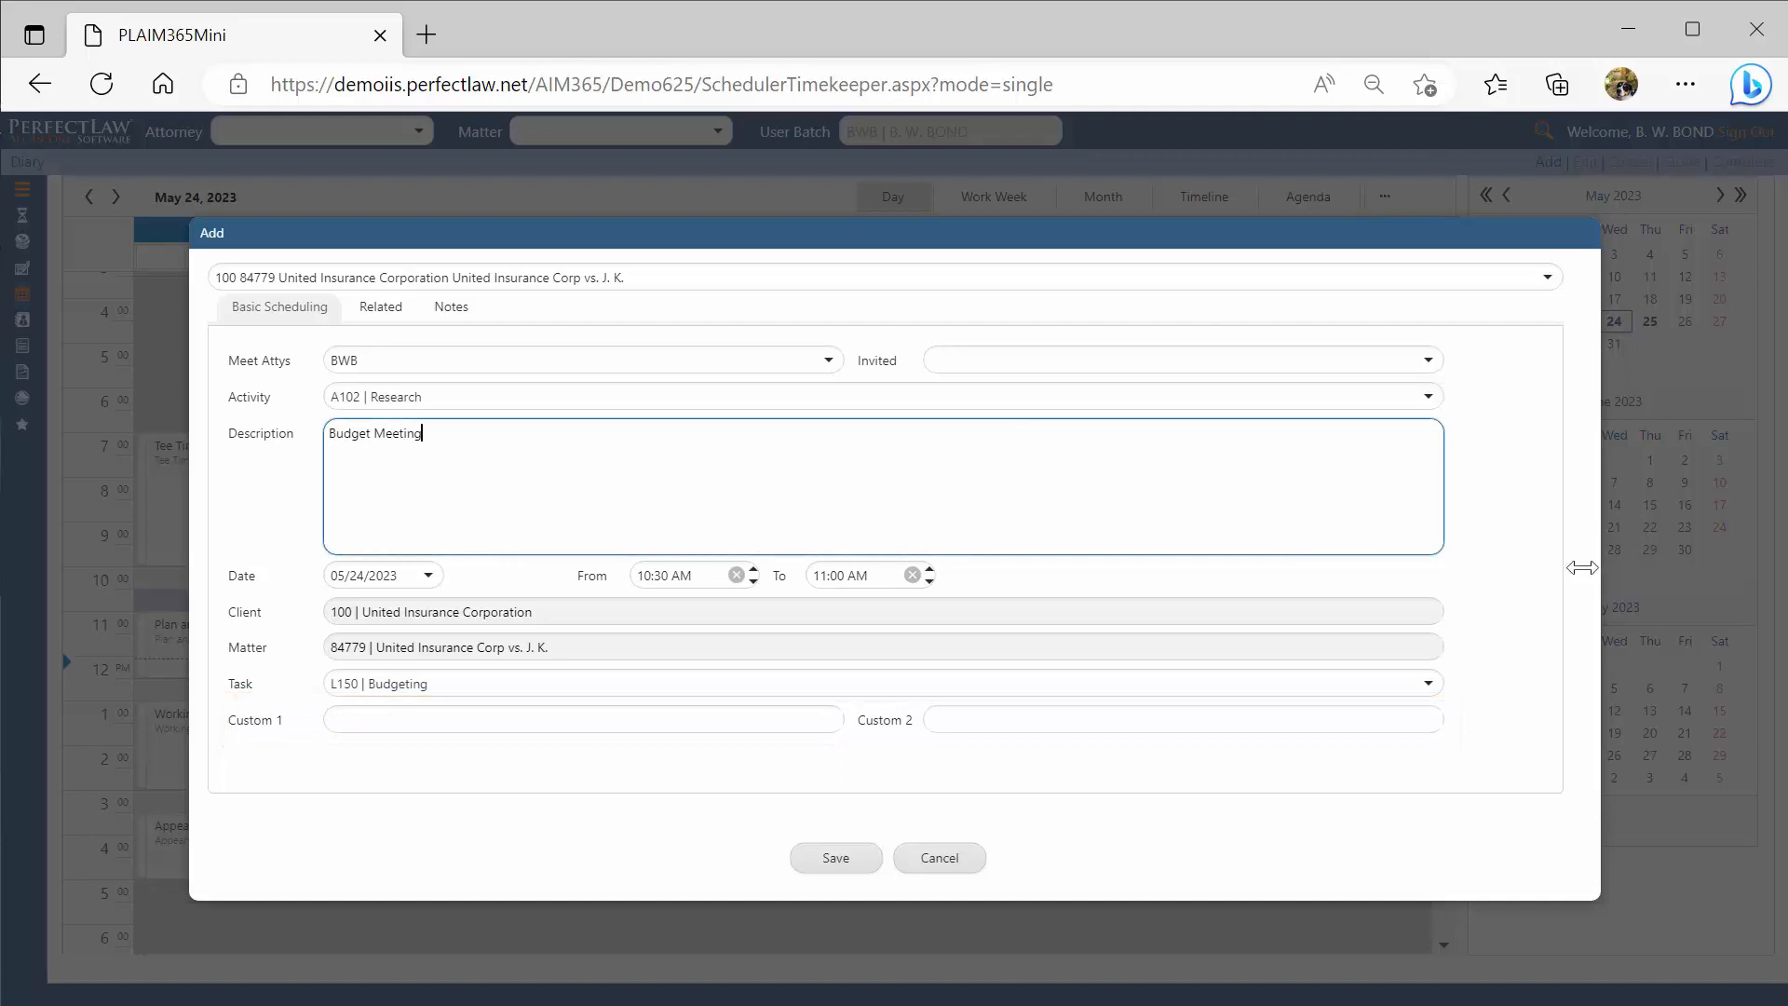
left_click(820, 861)
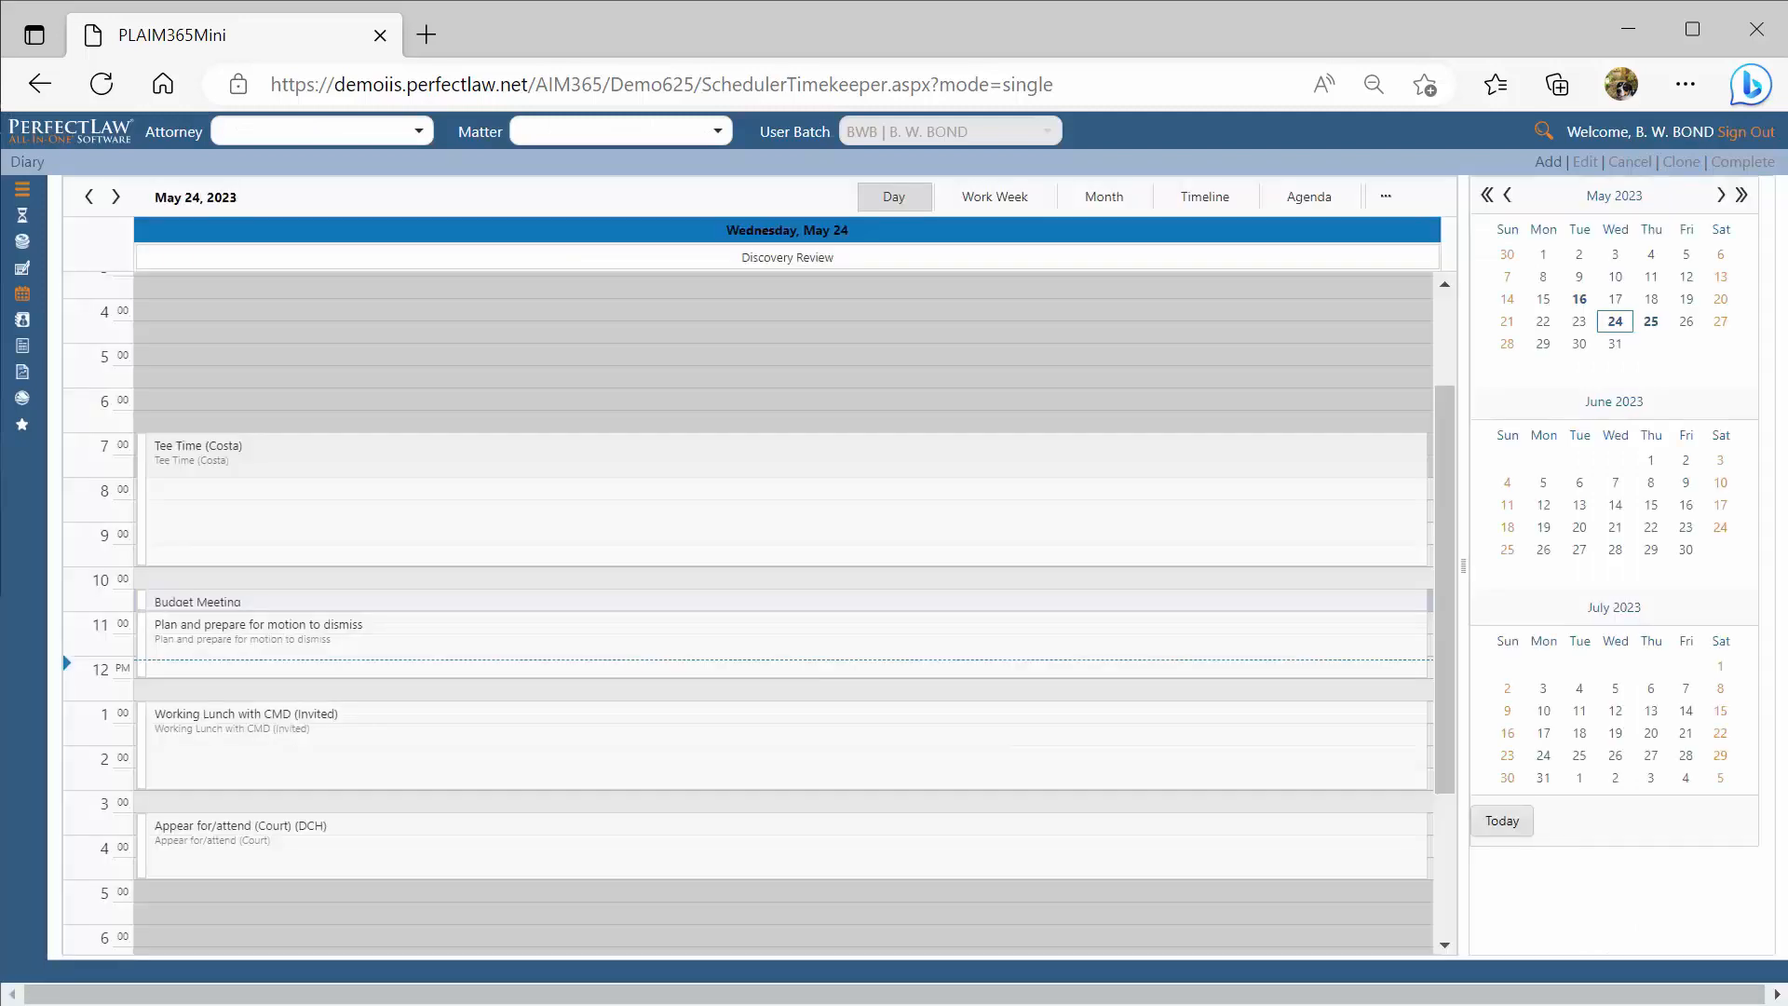
Edit the Budget Meeting appointment so that it ends at 11:30 AM, and save it
right_click(681, 603)
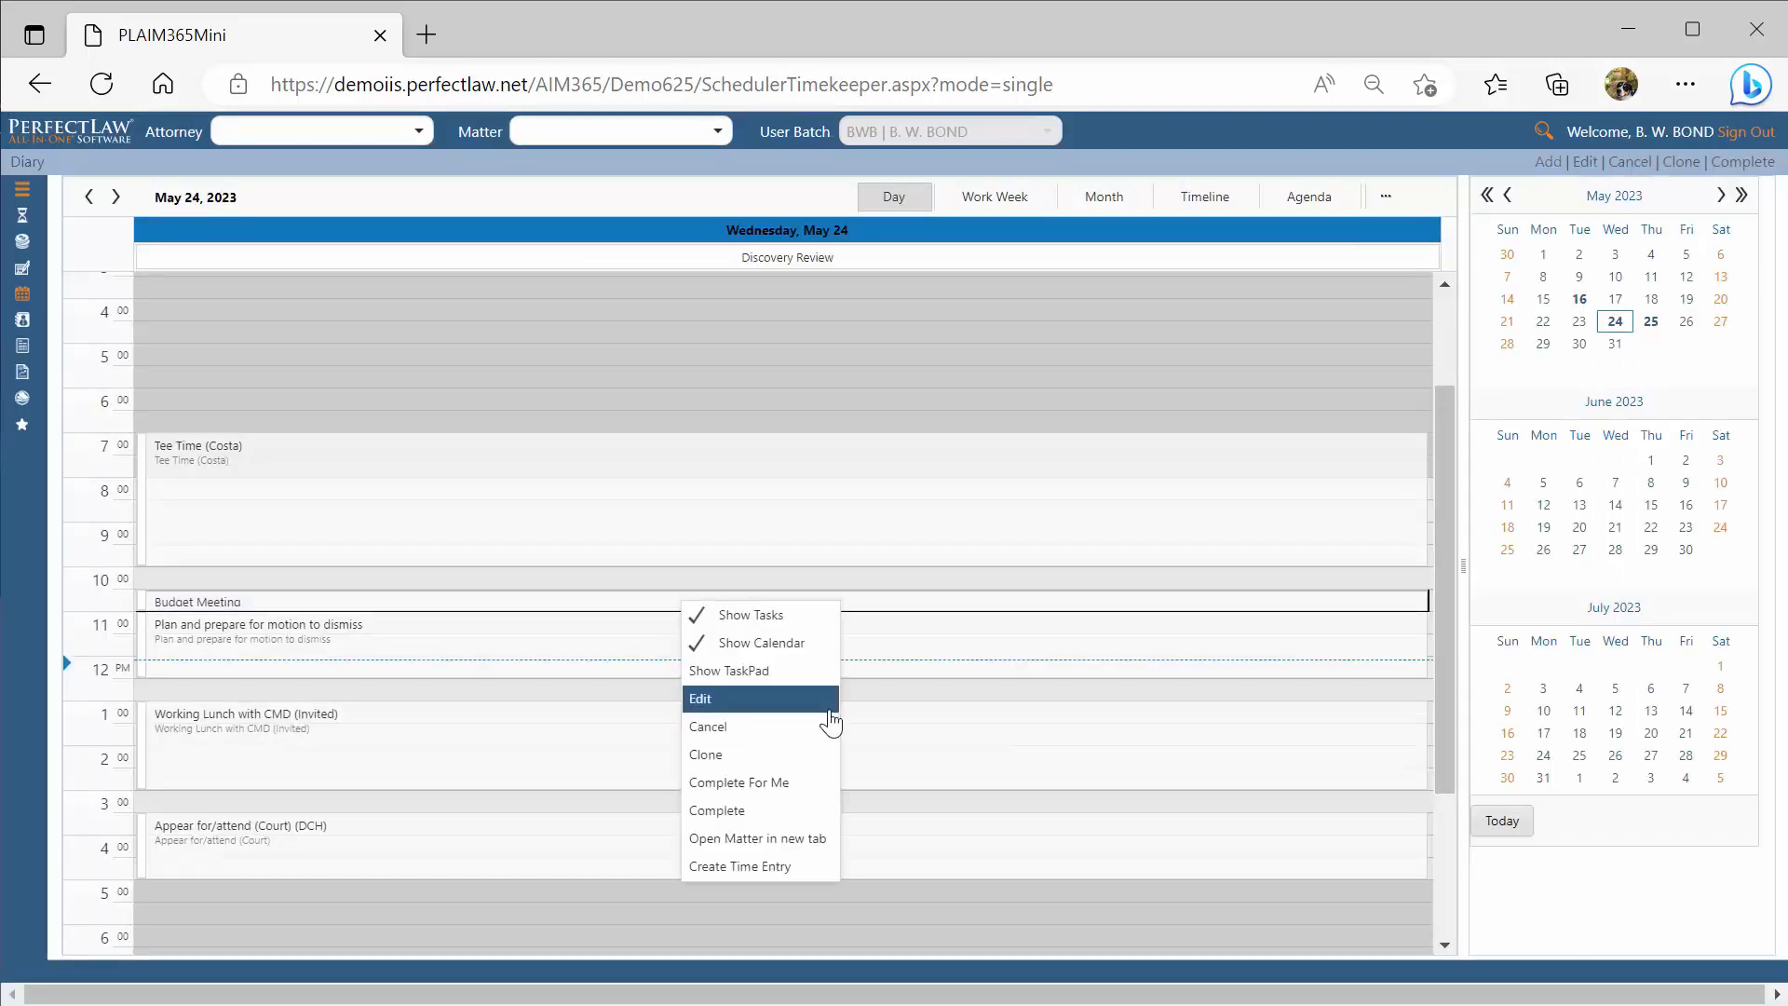
left_click(941, 613)
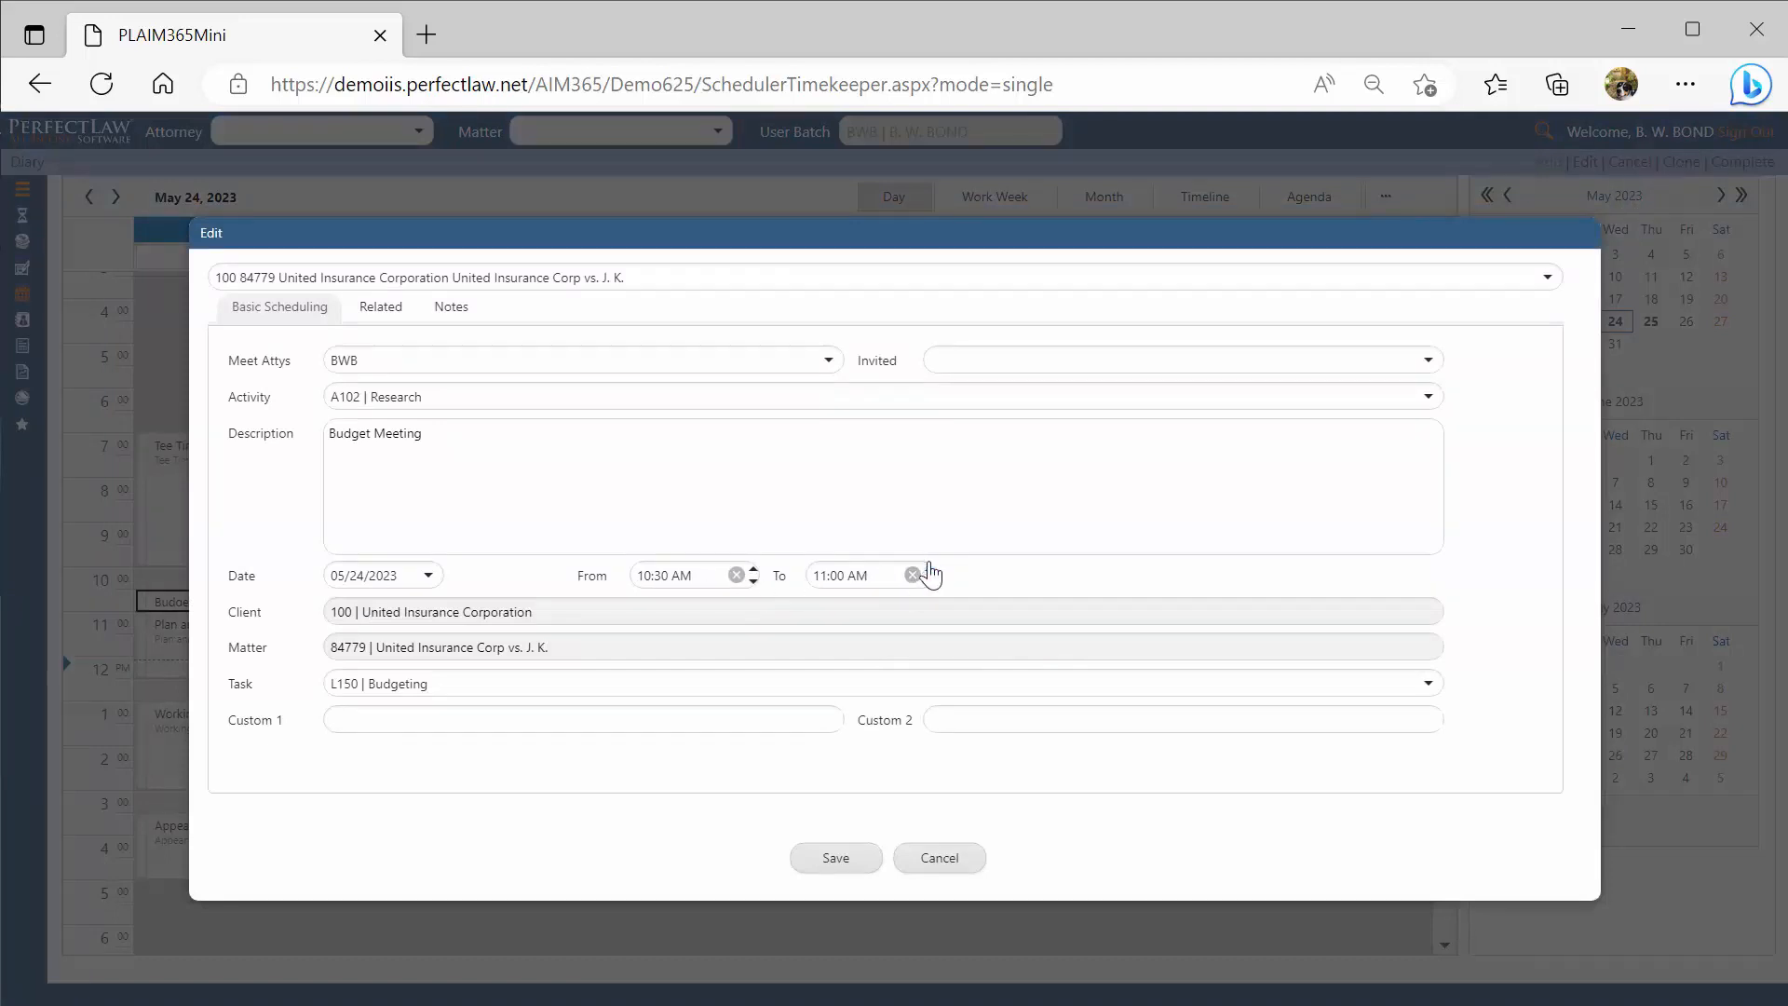
left_click(831, 576)
left_click(928, 570)
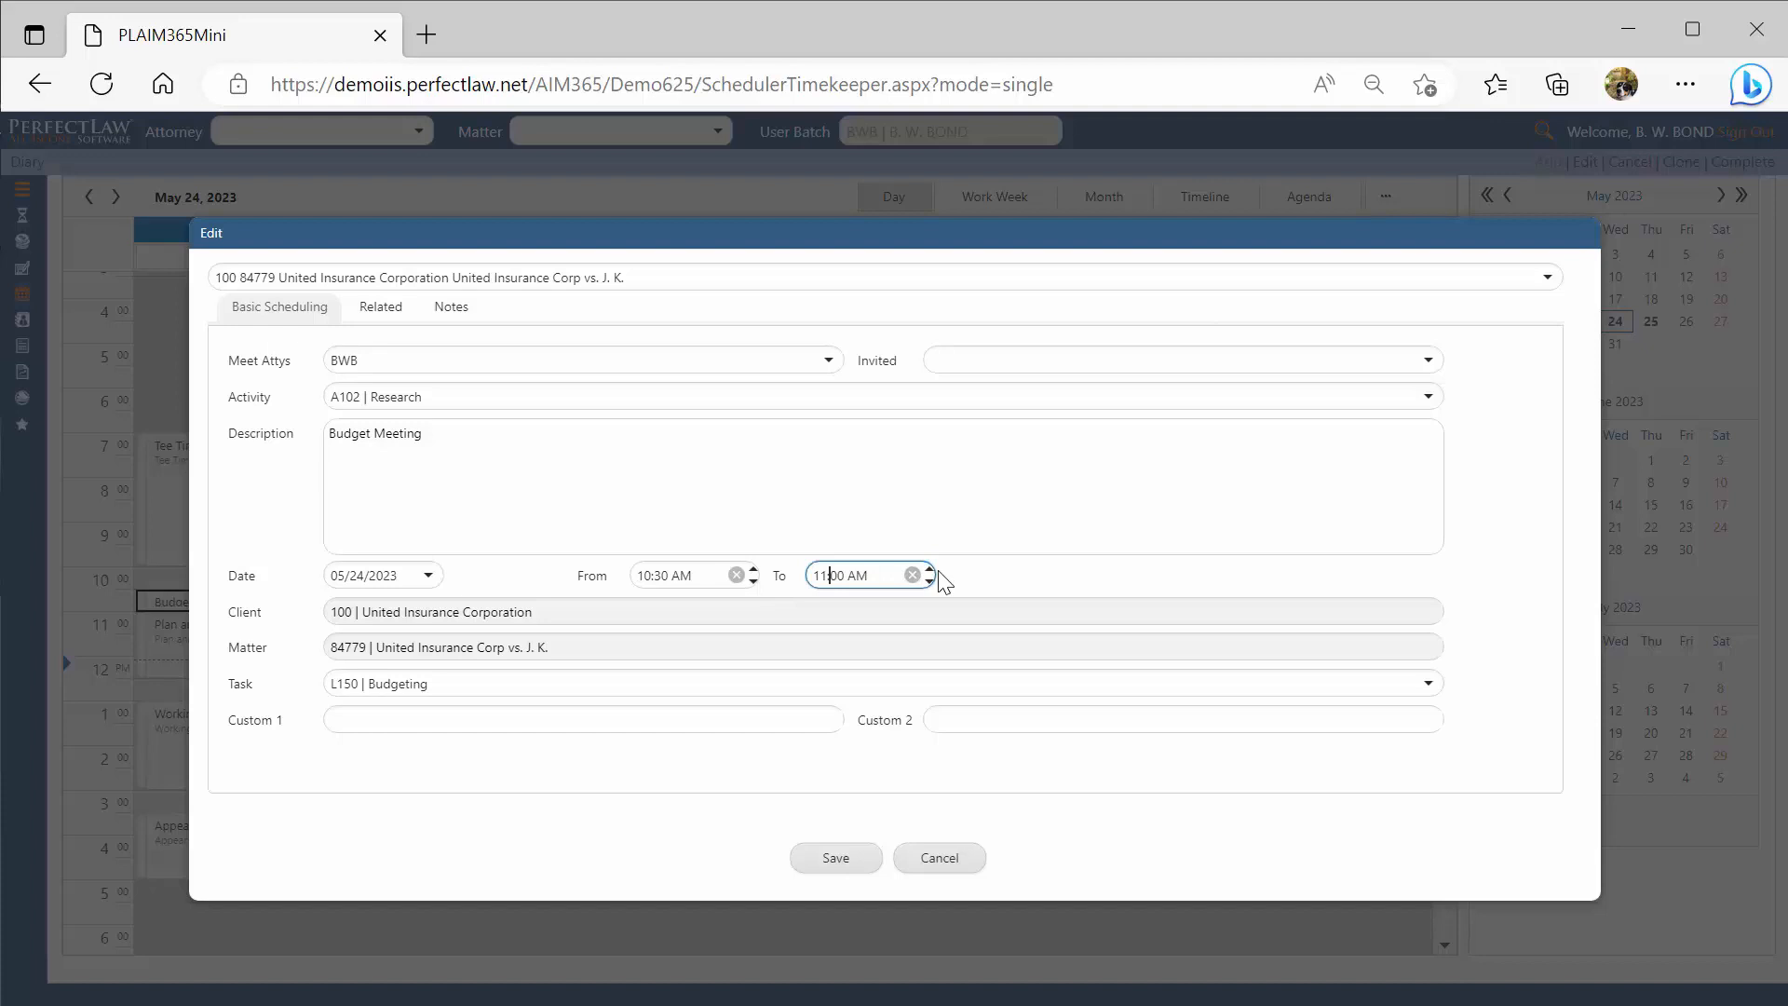
left_click(838, 858)
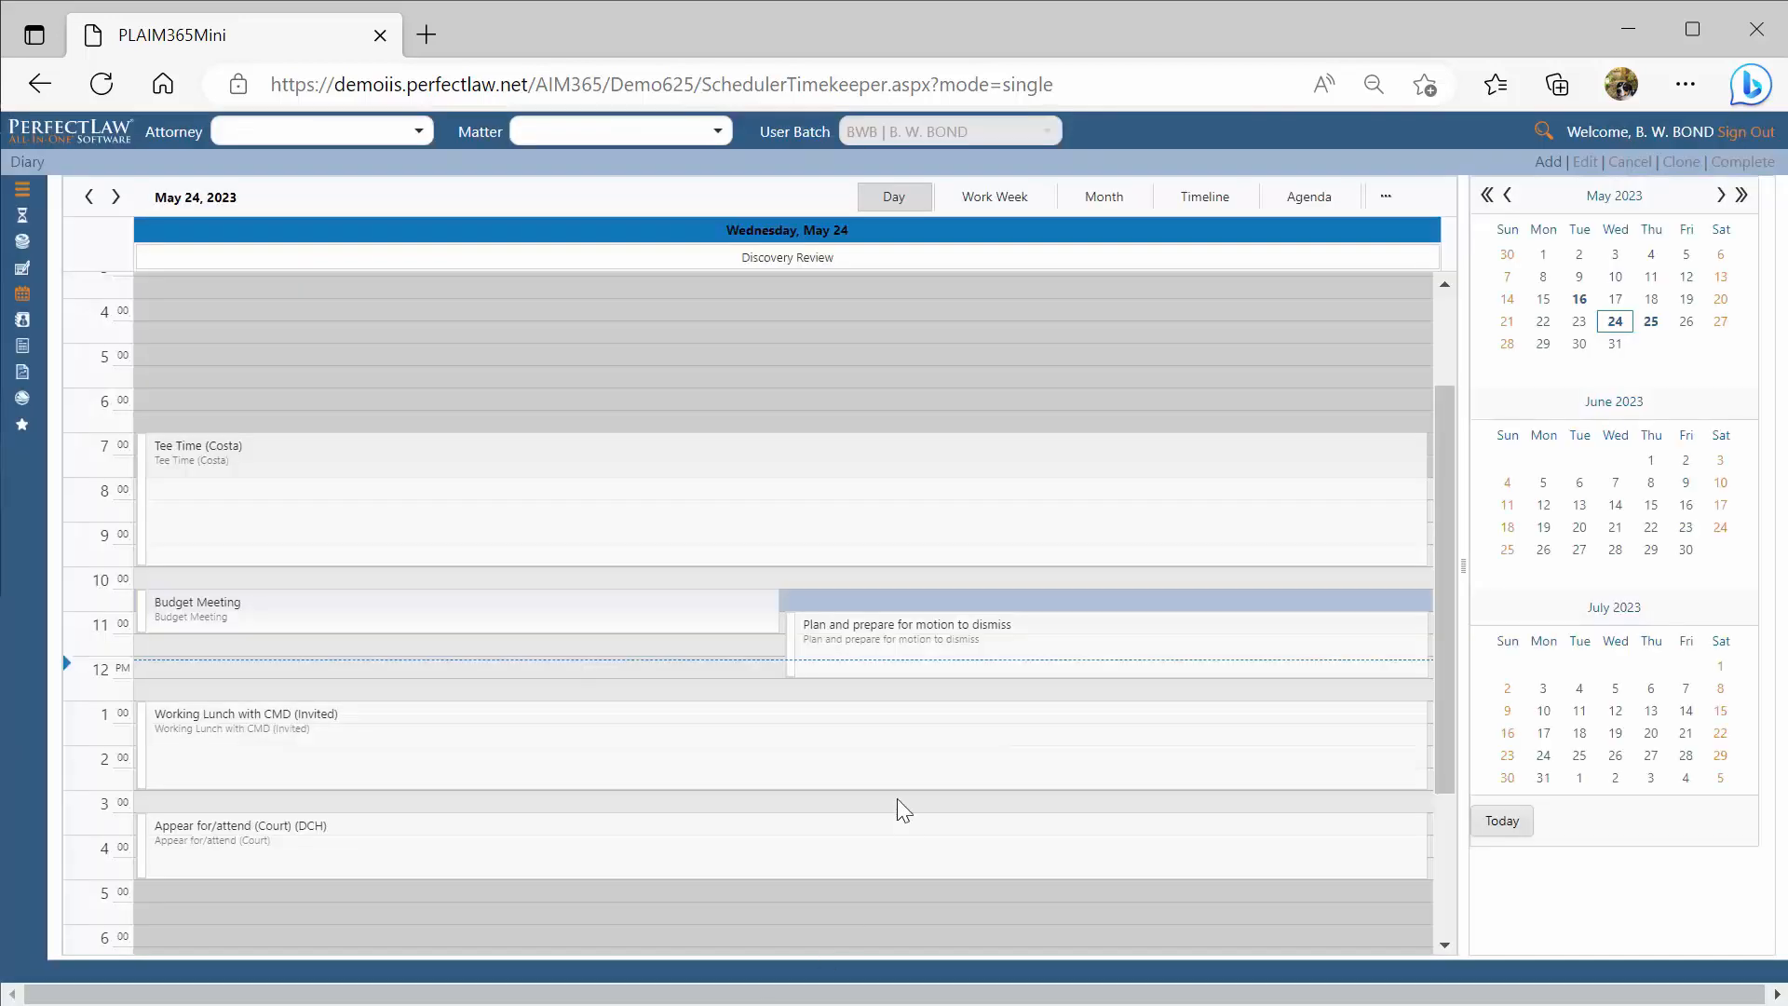
Clone the "Plan and prepare for motion to dismiss" appointment to 06/06/2023
left_click(938, 659)
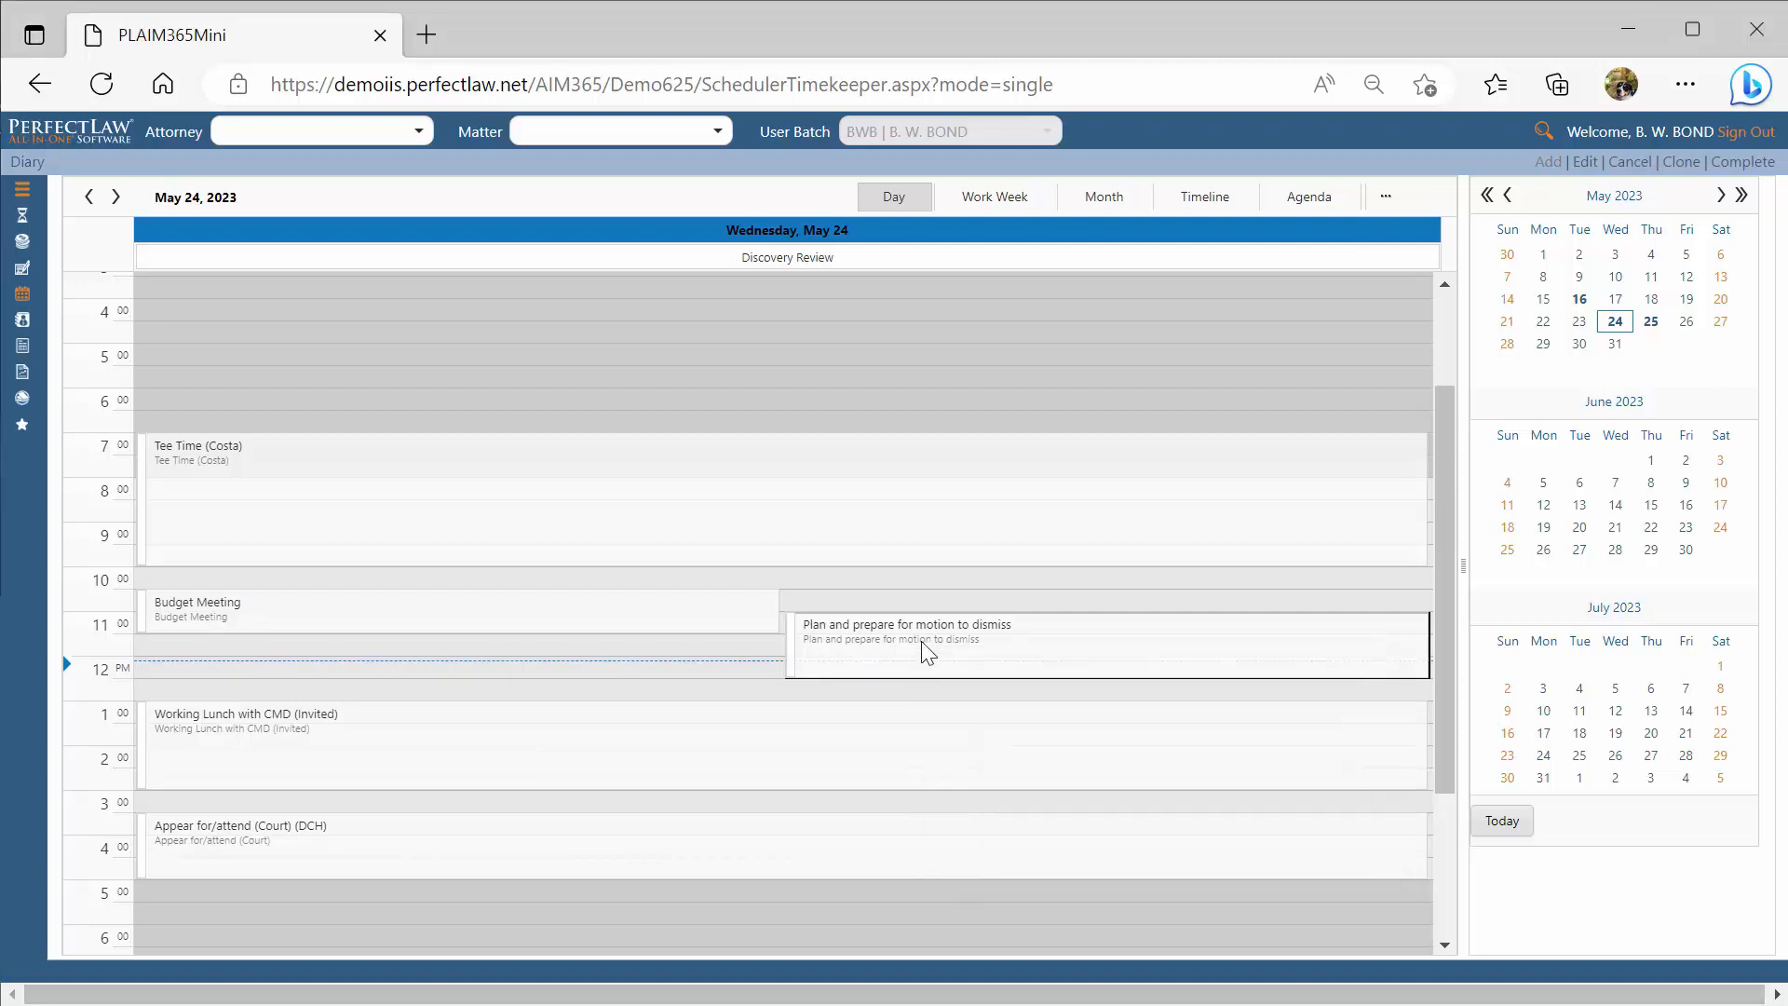
right_click(922, 642)
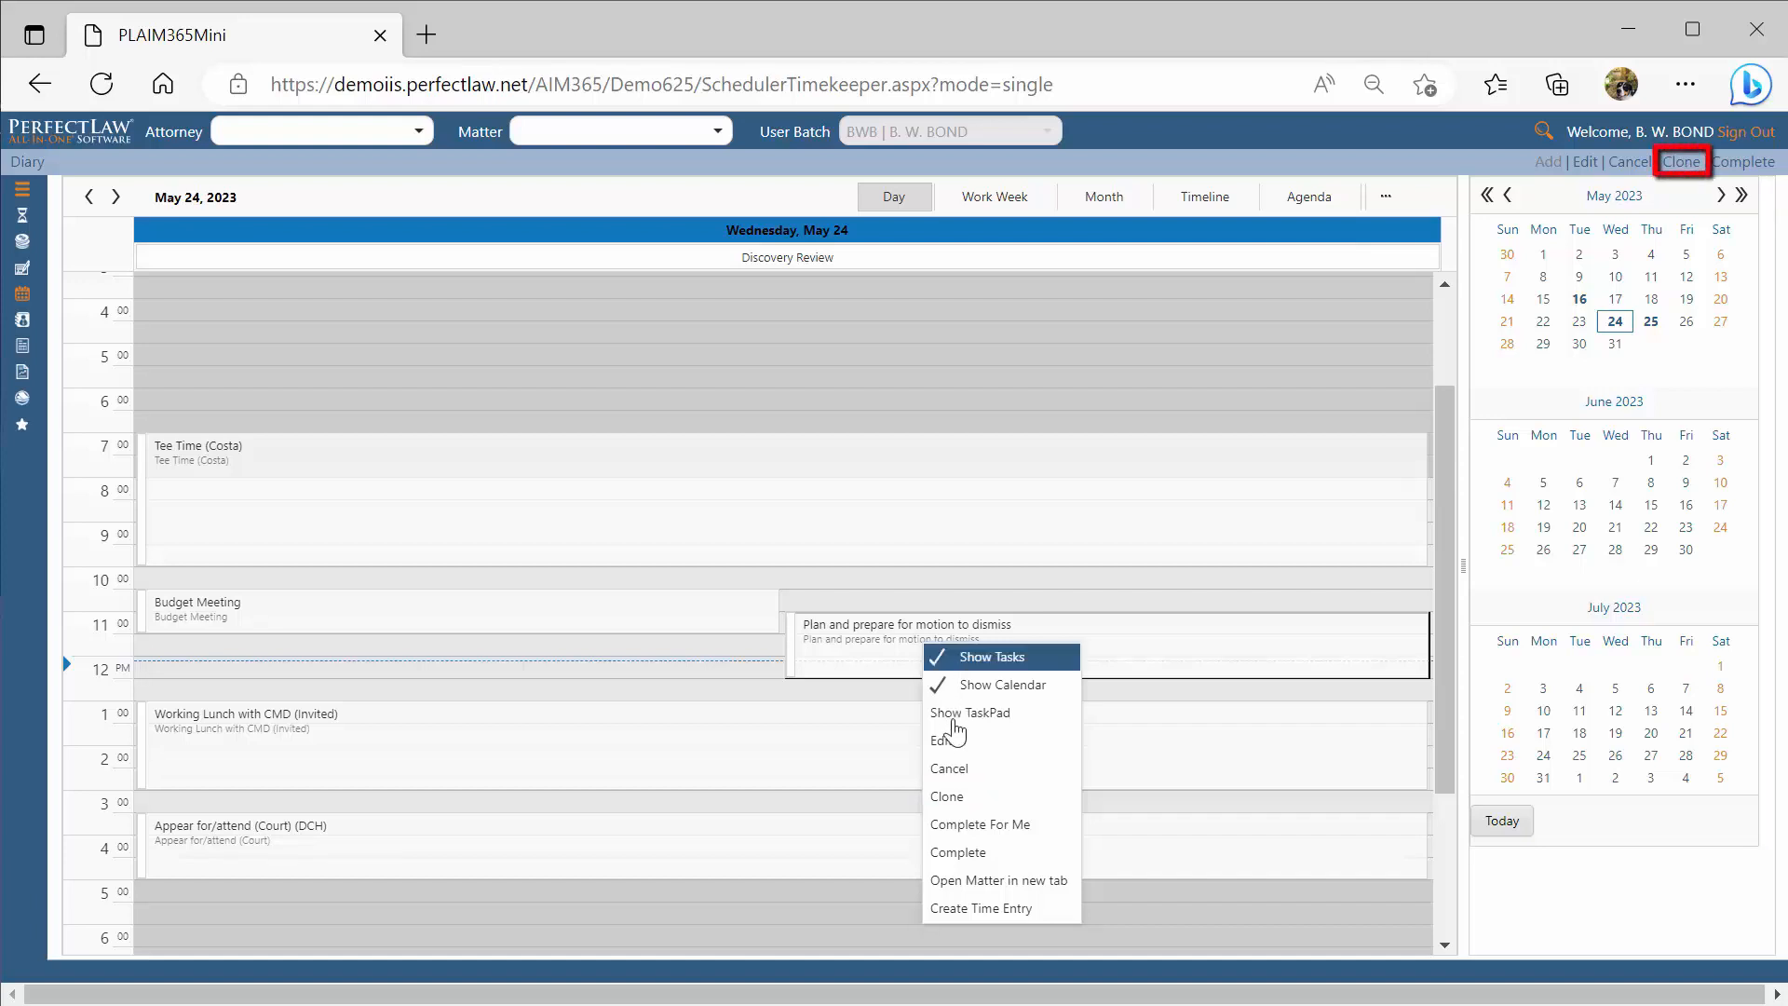
left_click(948, 798)
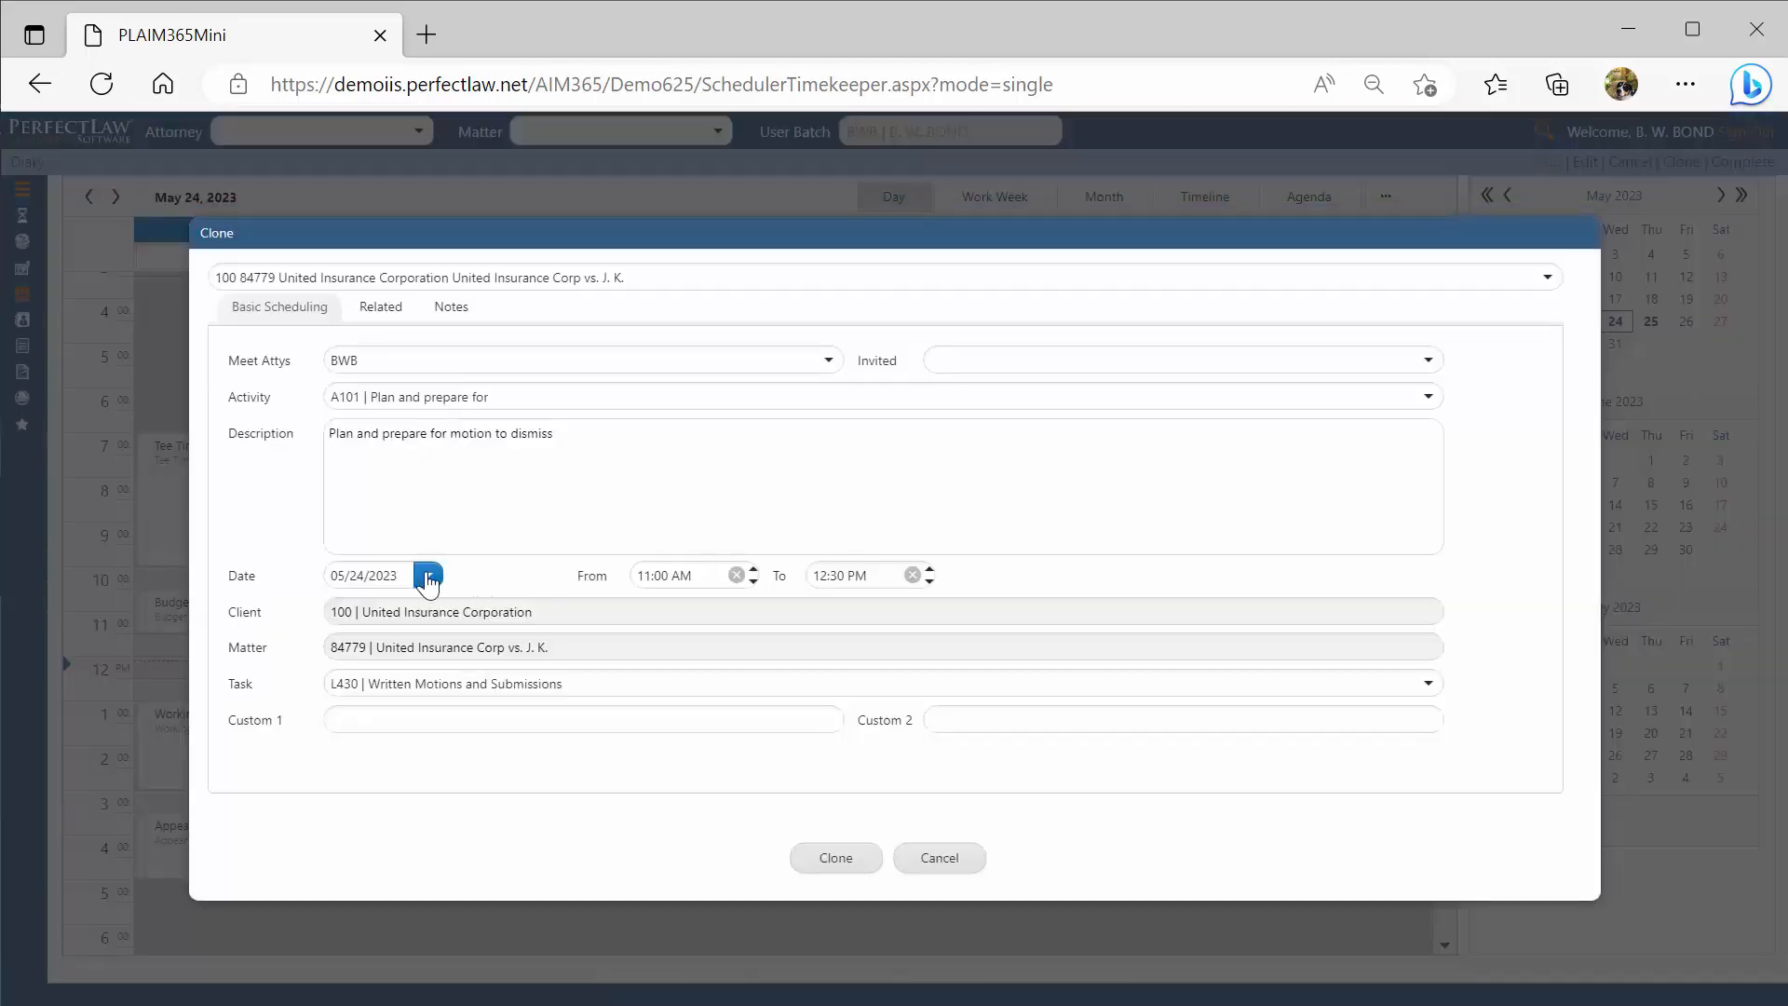
left_click(429, 578)
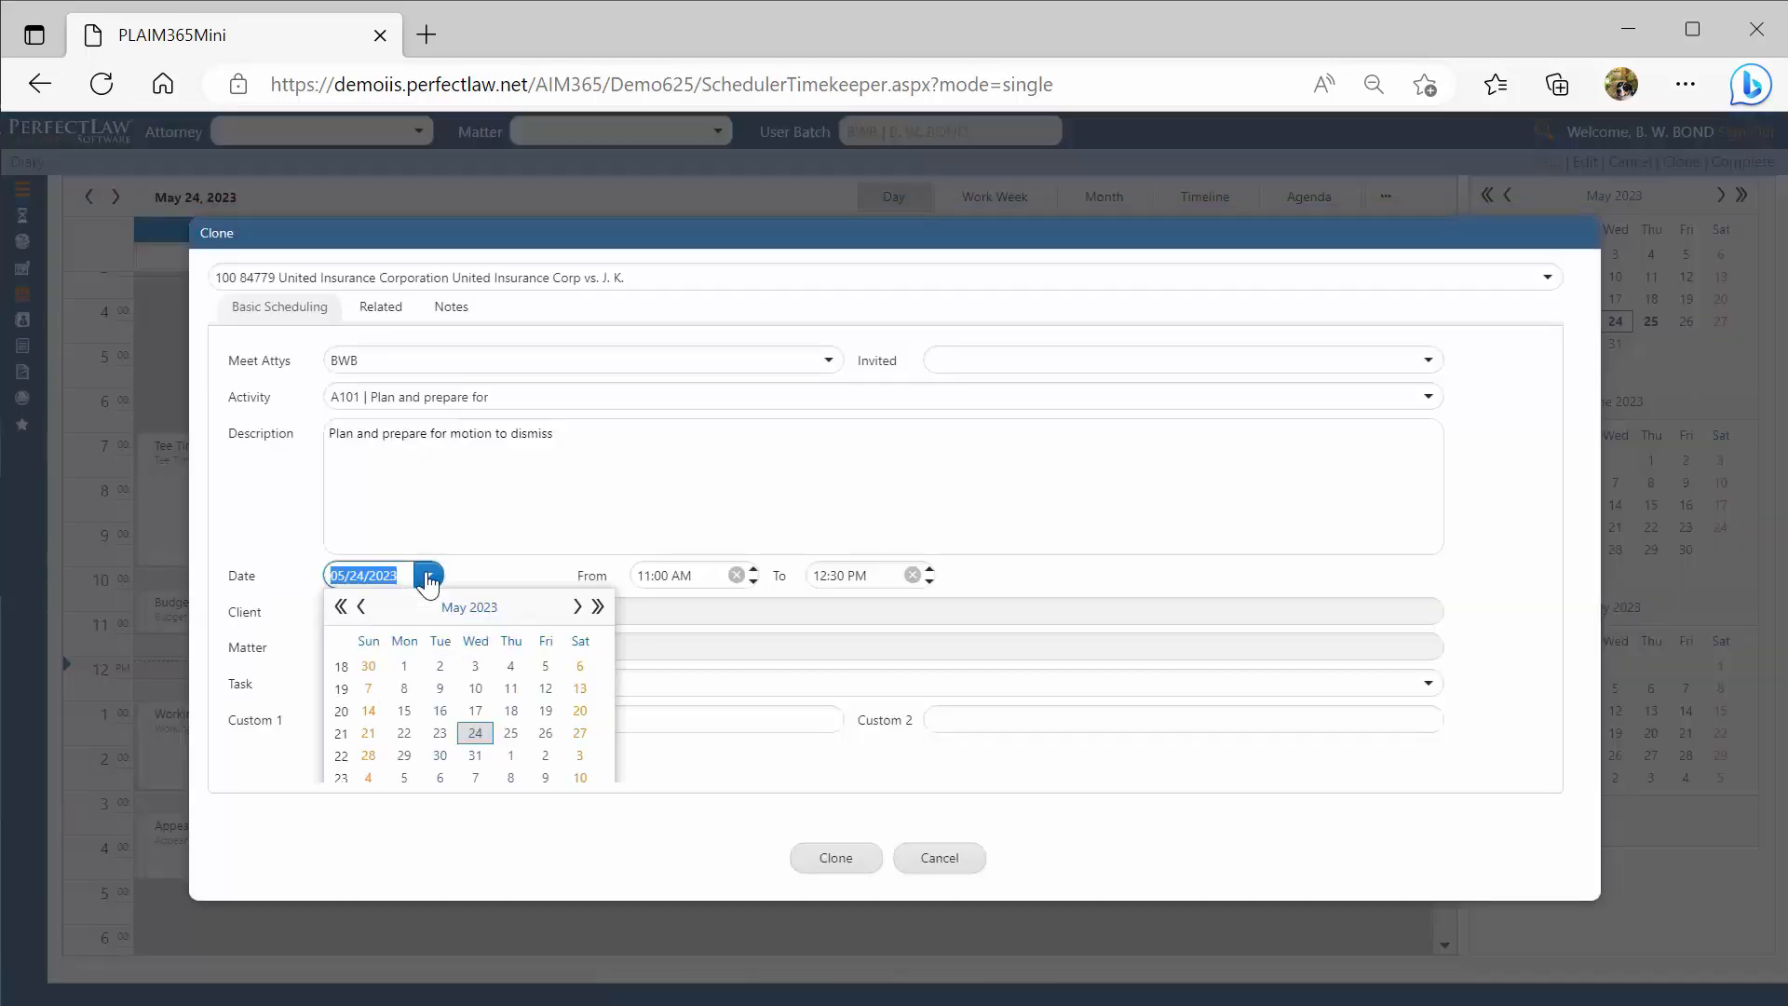
left_click(577, 608)
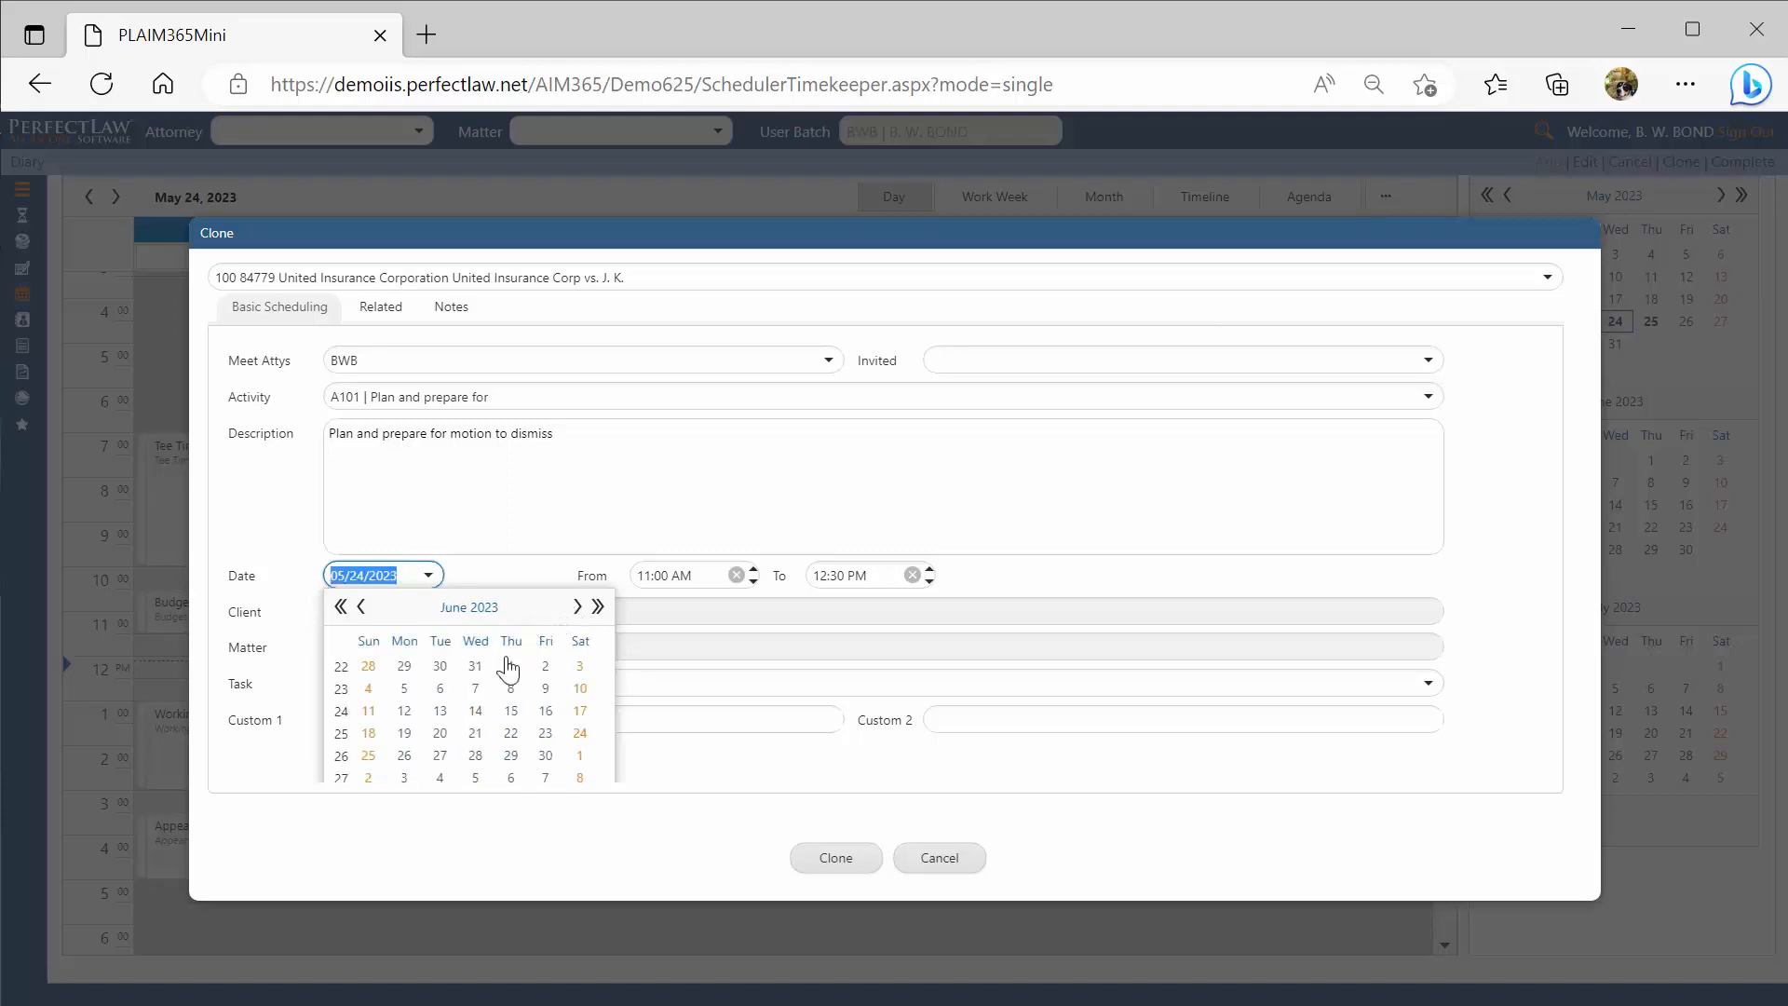
left_click(442, 697)
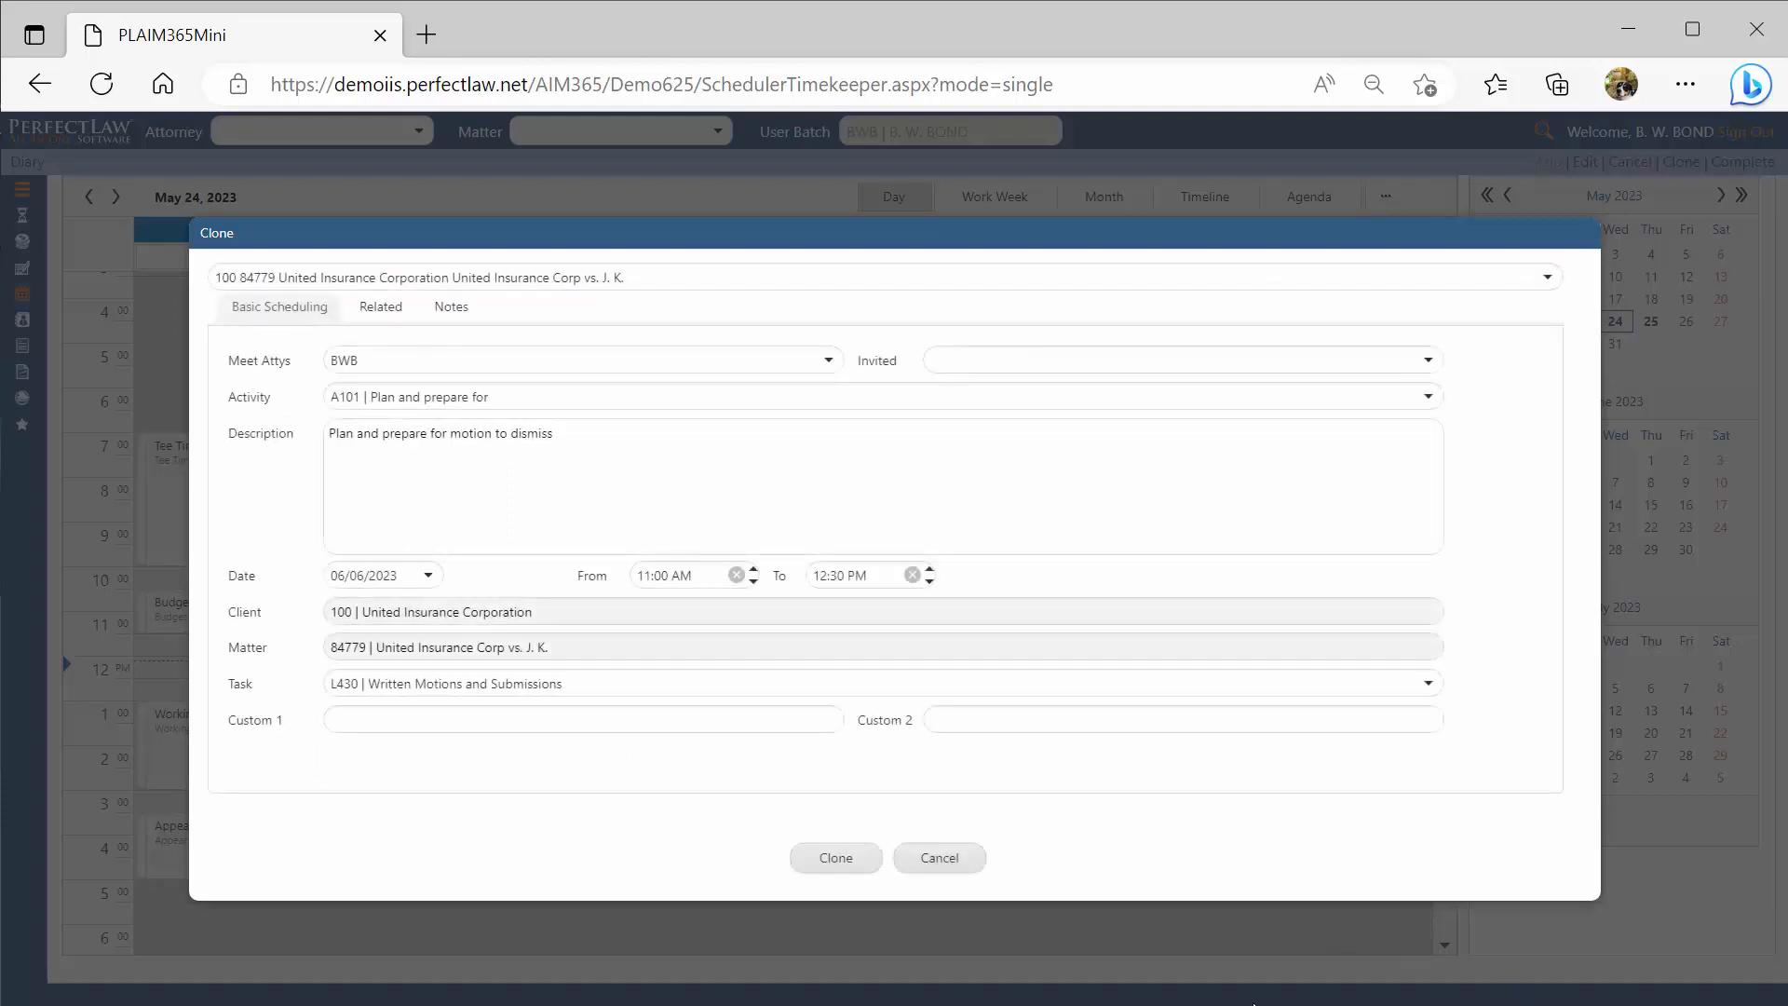
left_click(844, 866)
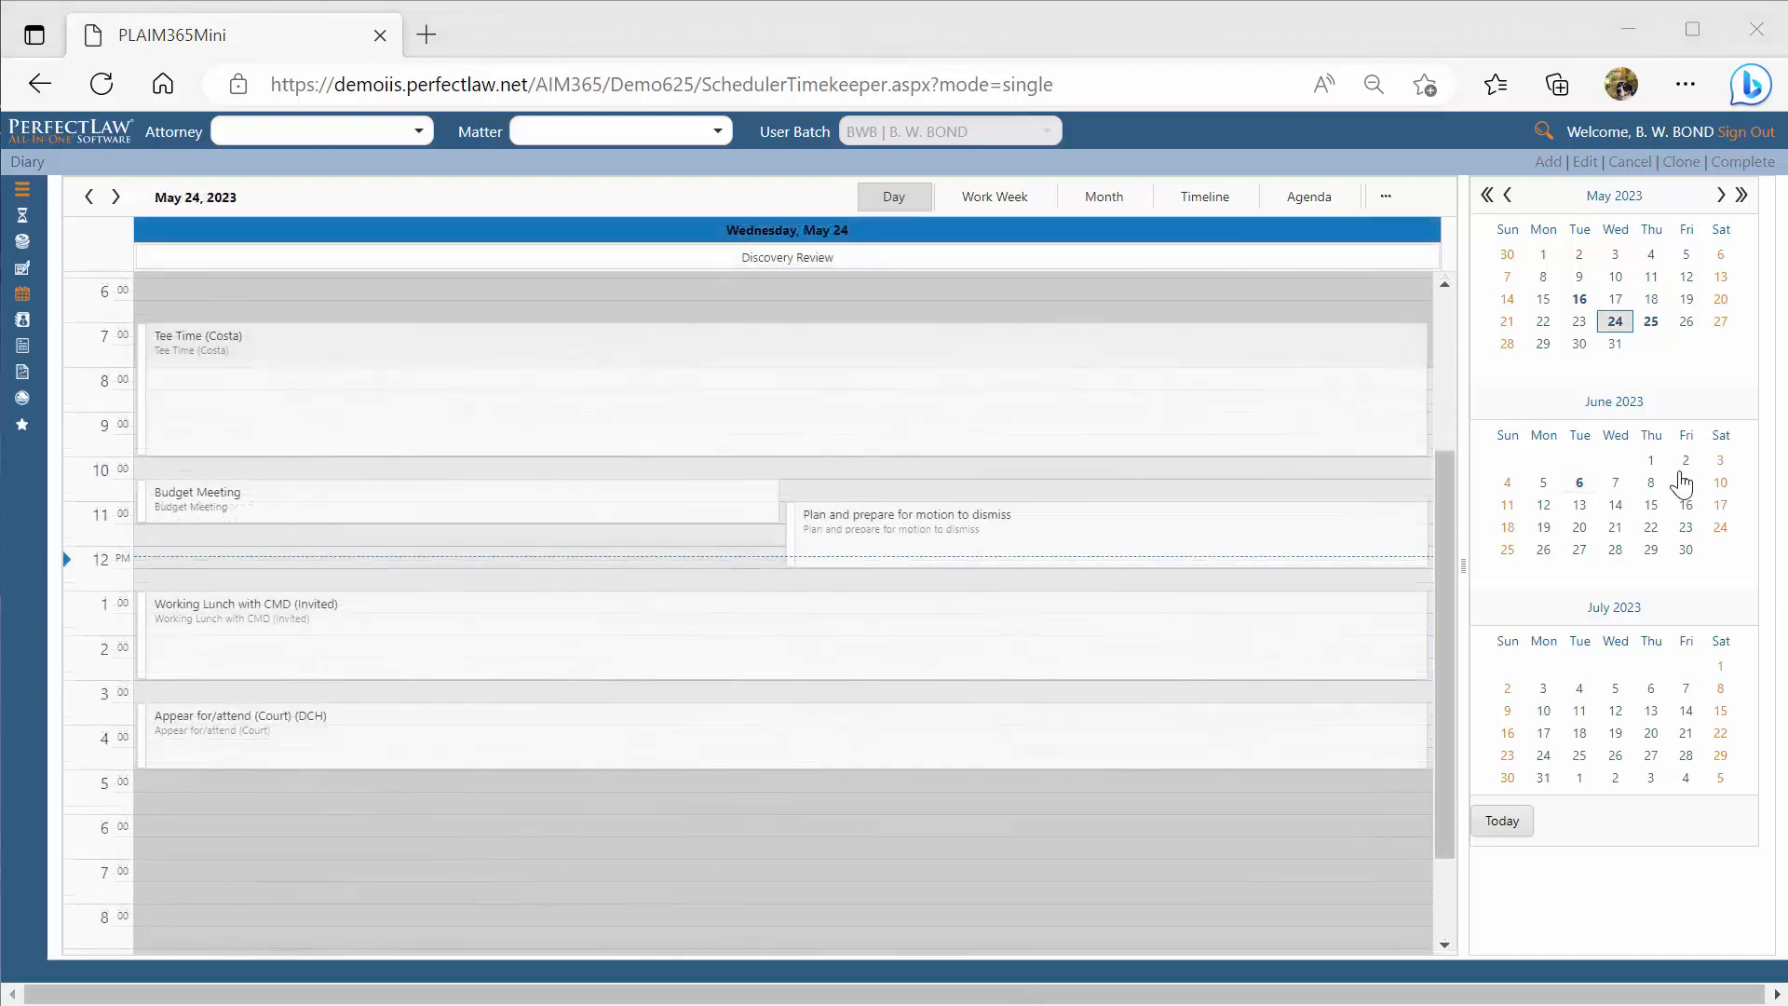
Show the TaskPad beside the day schedule in place of the monthly calendars
right_click(1133, 304)
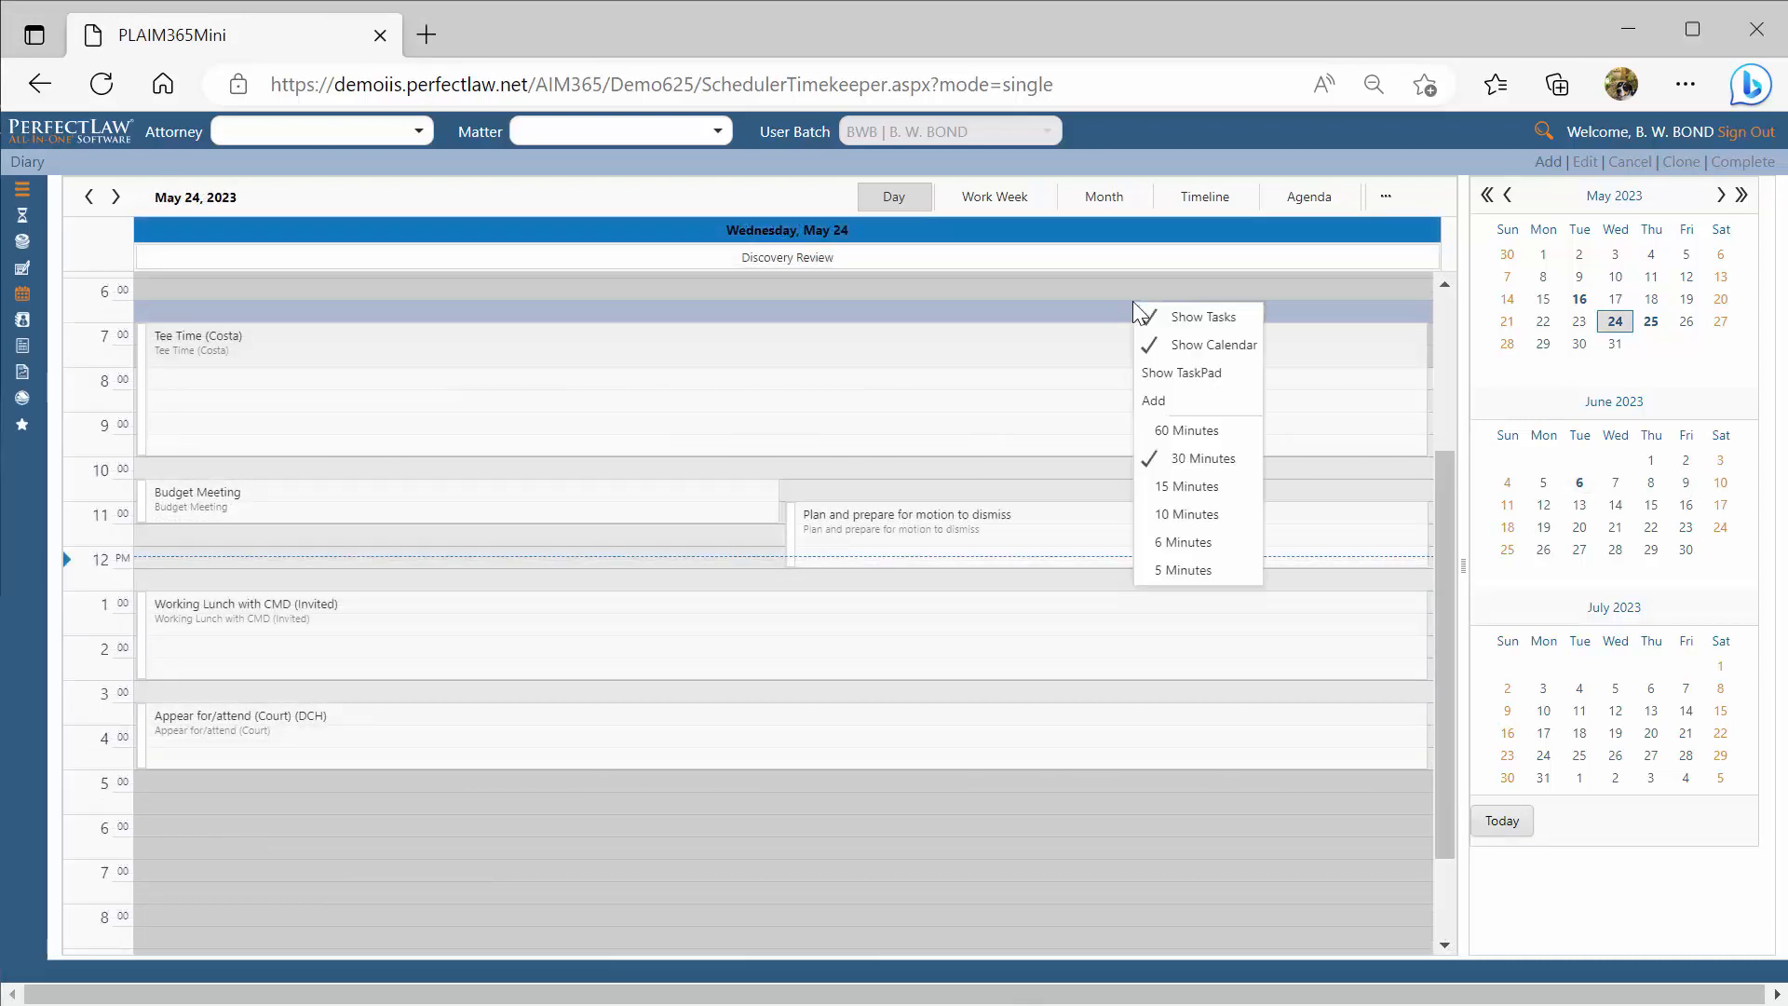
left_click(1199, 377)
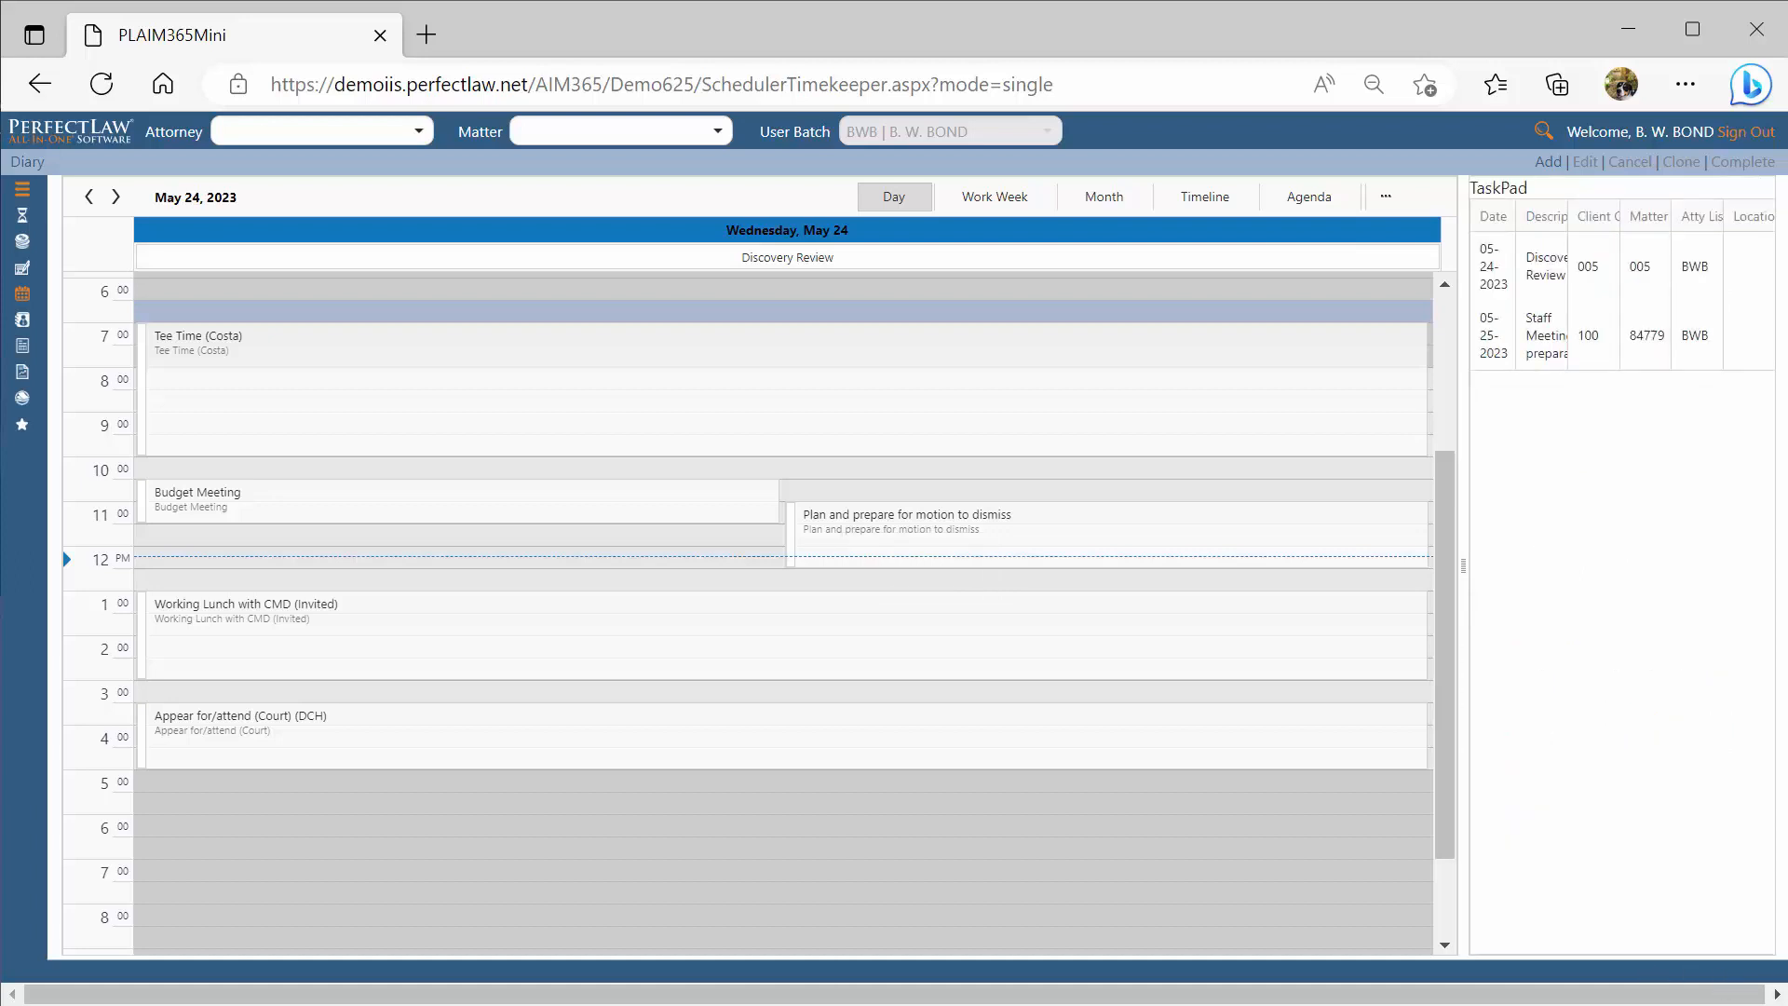
Open the matter linked to the "Plan and prepare for motion to dismiss" appointment in a new tab
right_click(867, 471)
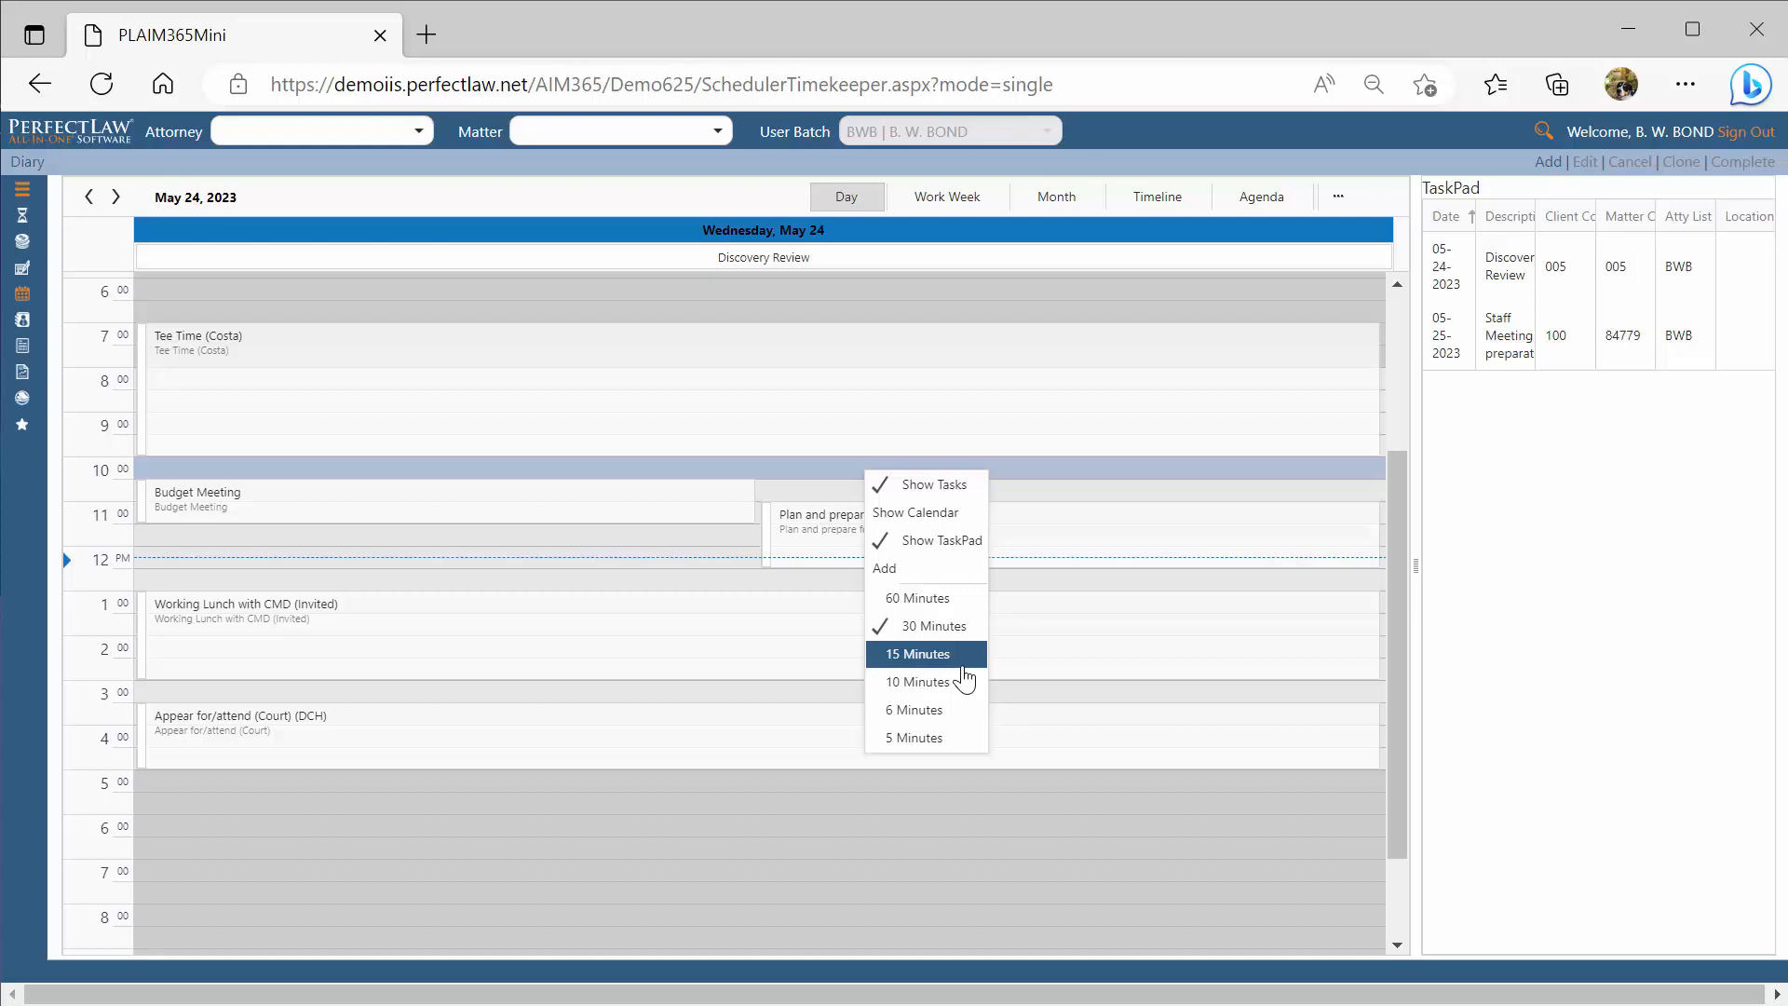
right_click(1061, 547)
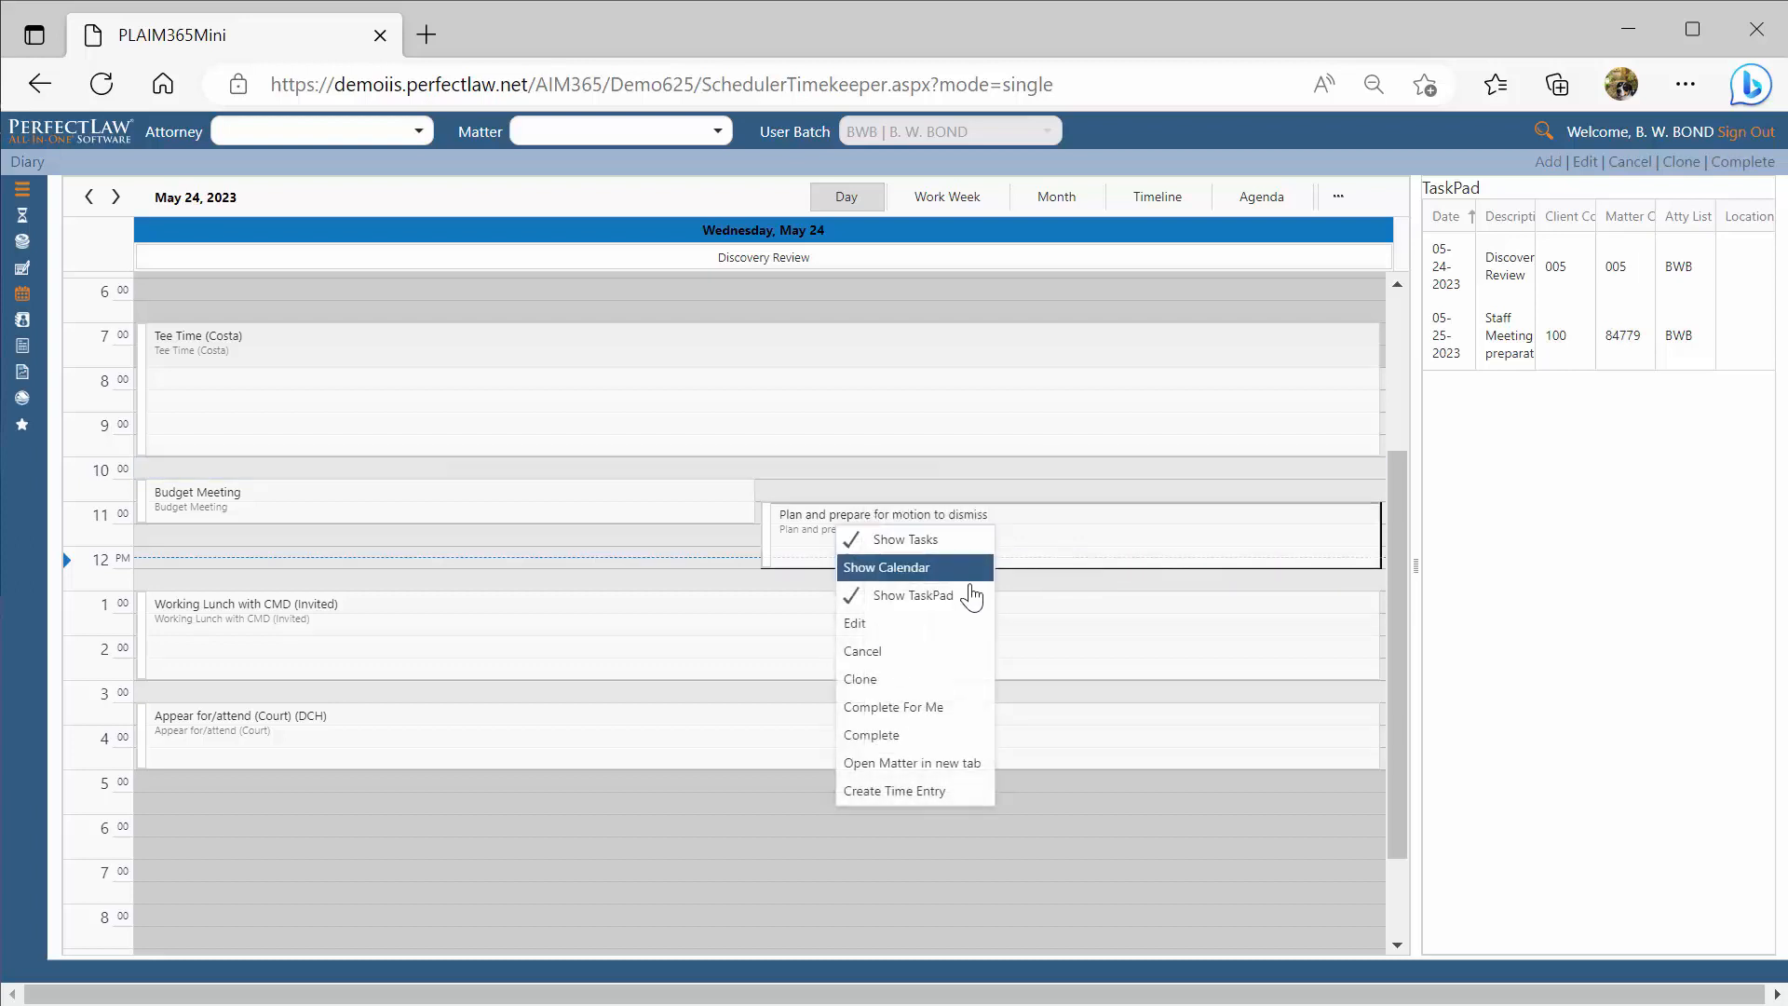
left_click(964, 764)
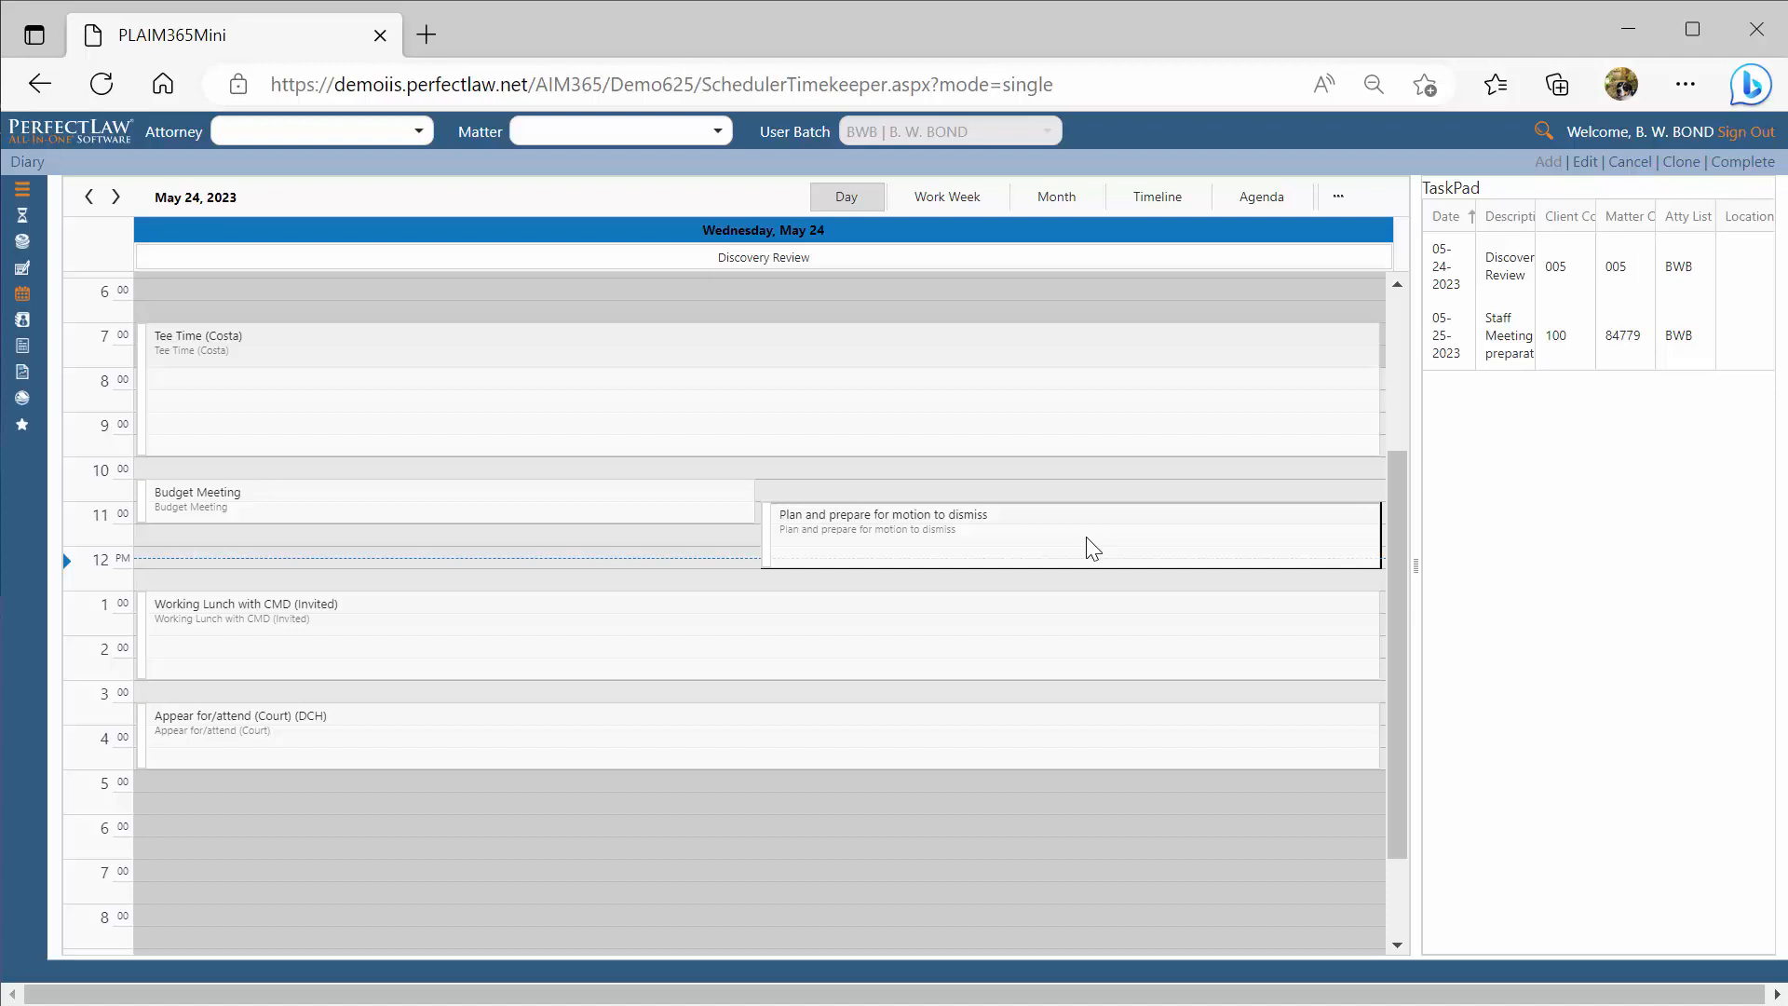
Move the "Plan and prepare for motion to dismiss" appointment to 7:00 AM on May 24
left_click_drag(1092, 548, 515, 344)
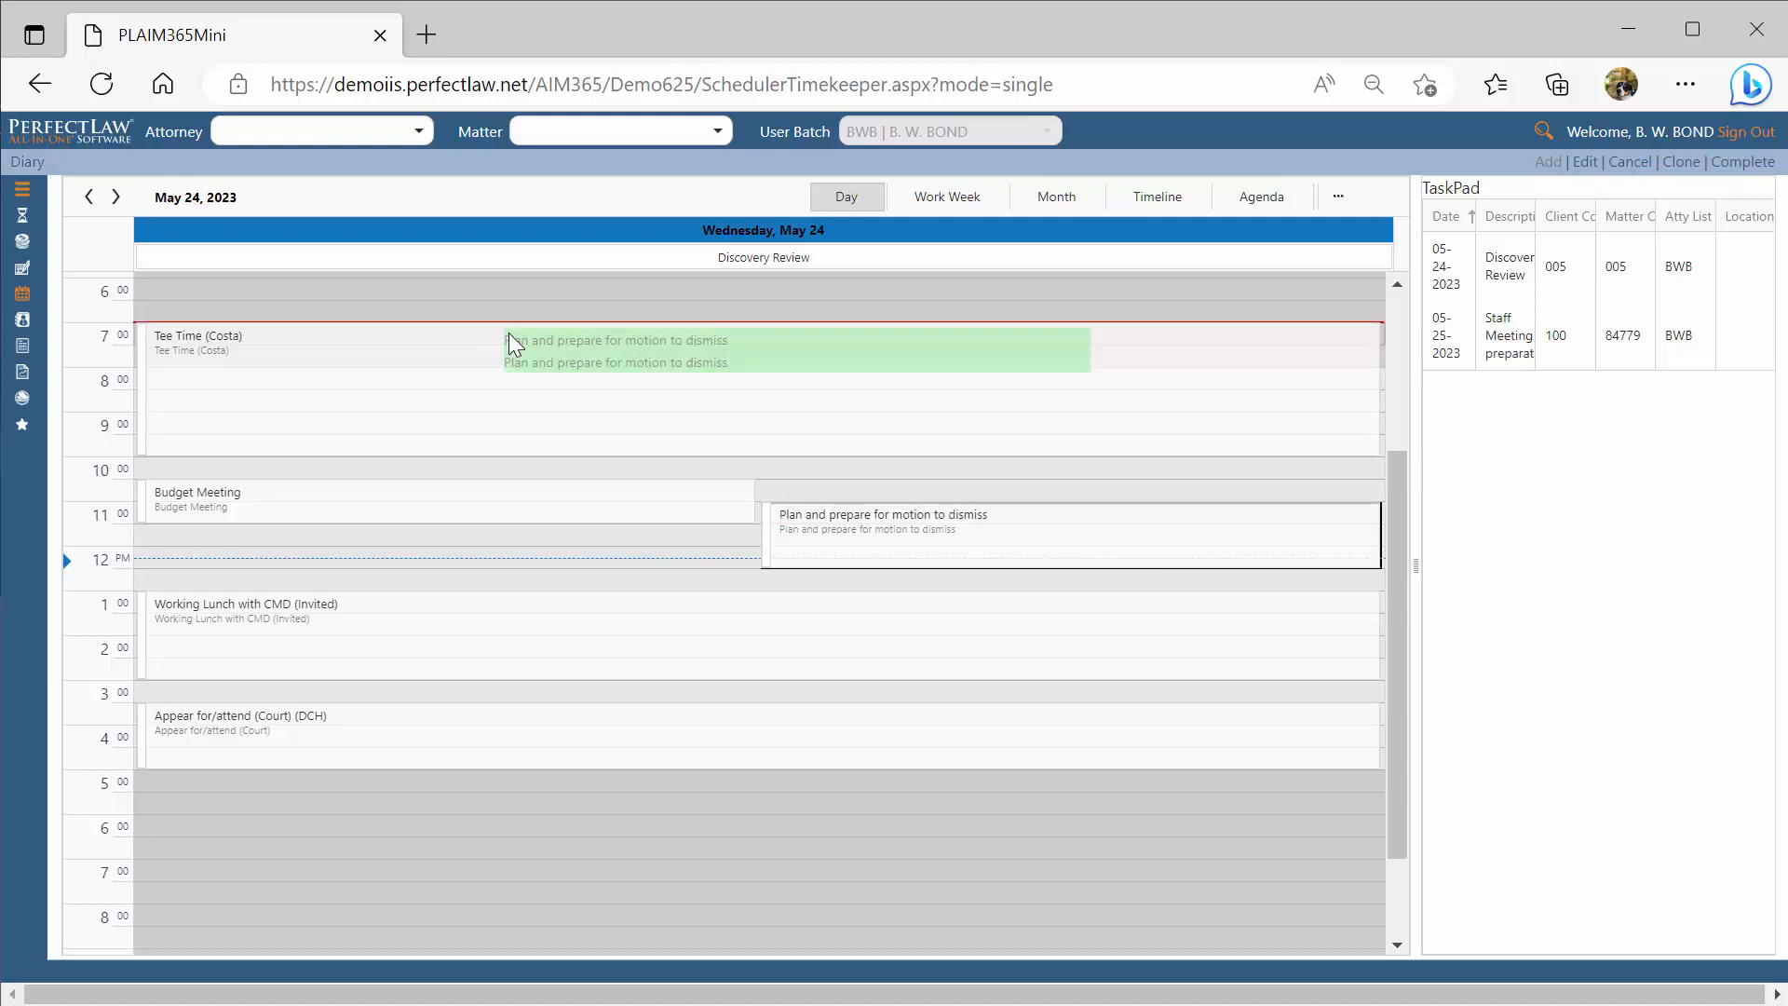
left_click_drag(509, 334, 509, 333)
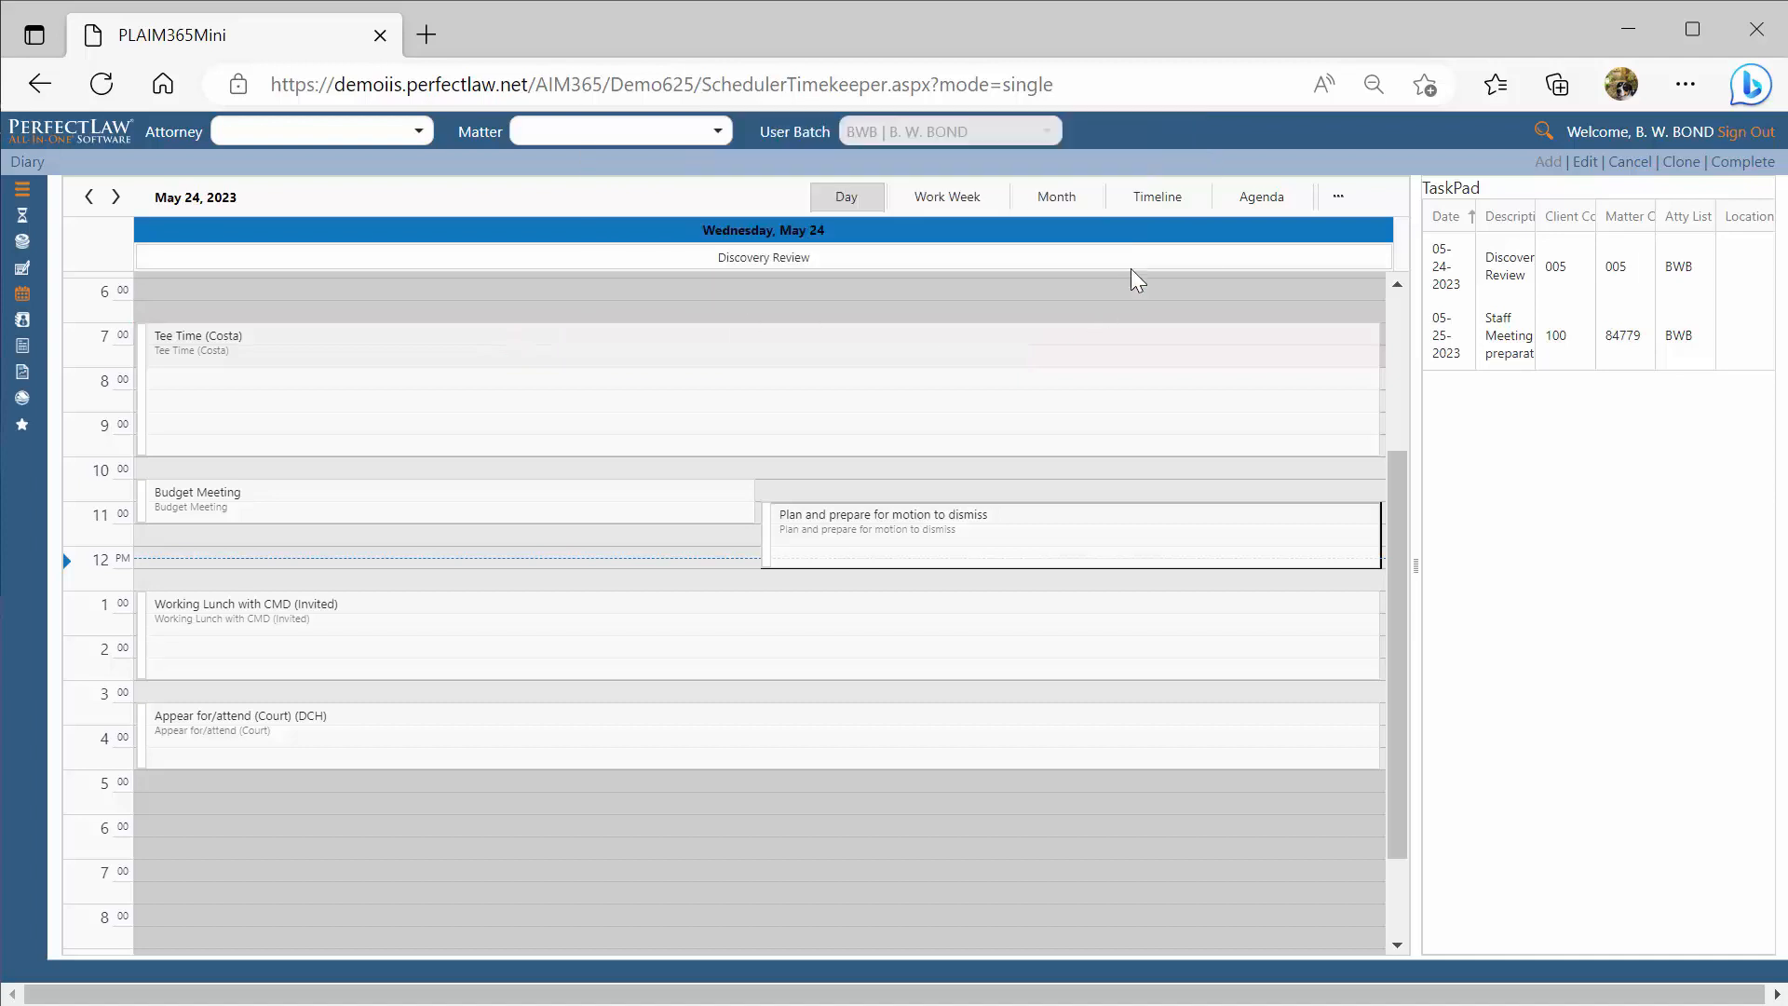
left_click(1132, 272)
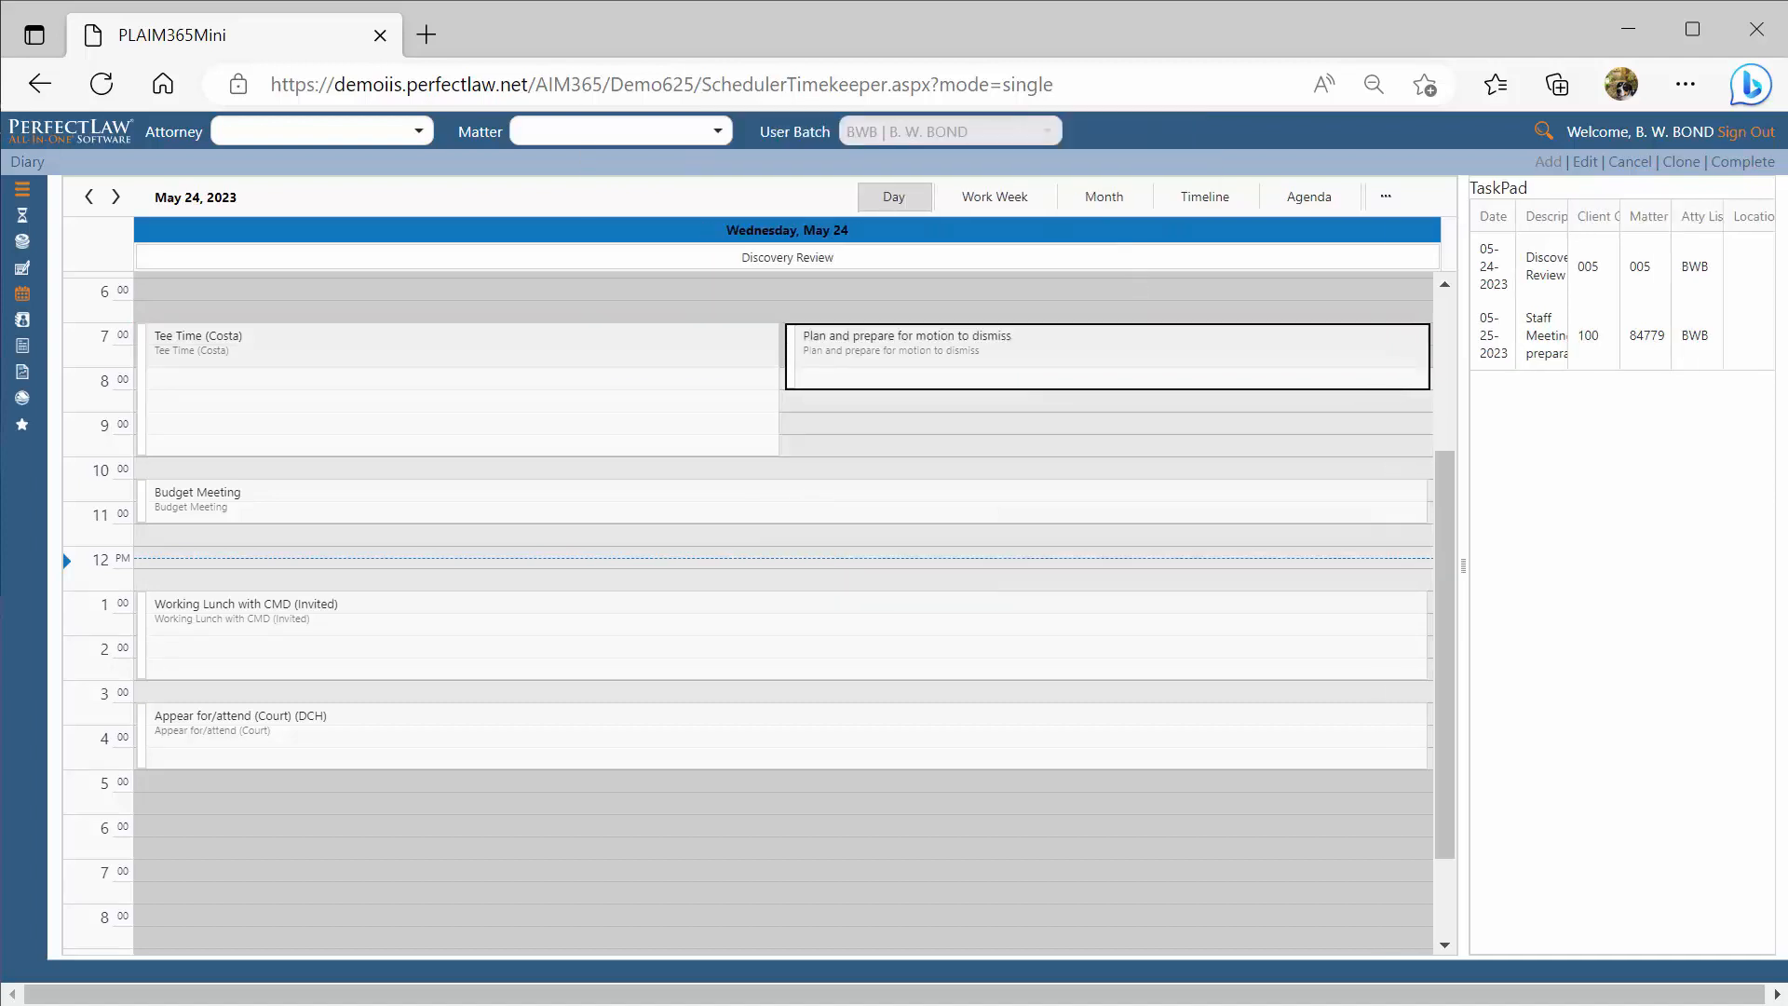
Switch to the work week view and move the Budget Meeting to Friday, May 26 at 8:00 AM
left_click(994, 196)
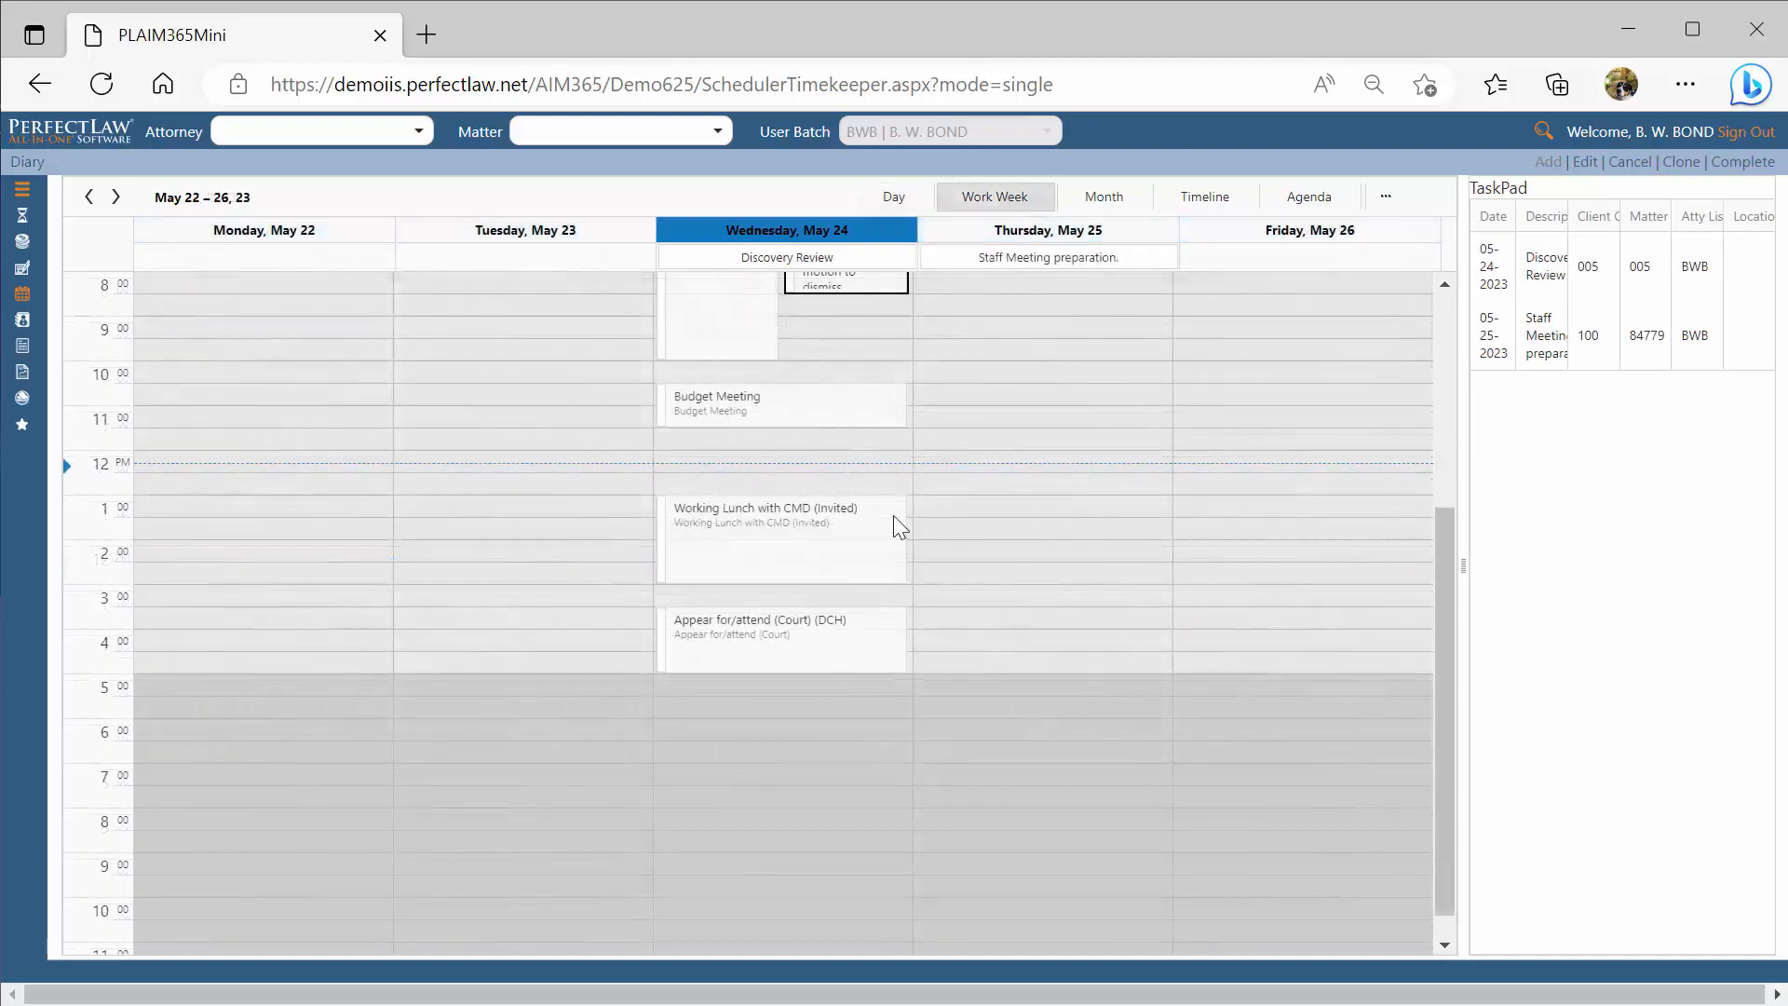
left_click(759, 406)
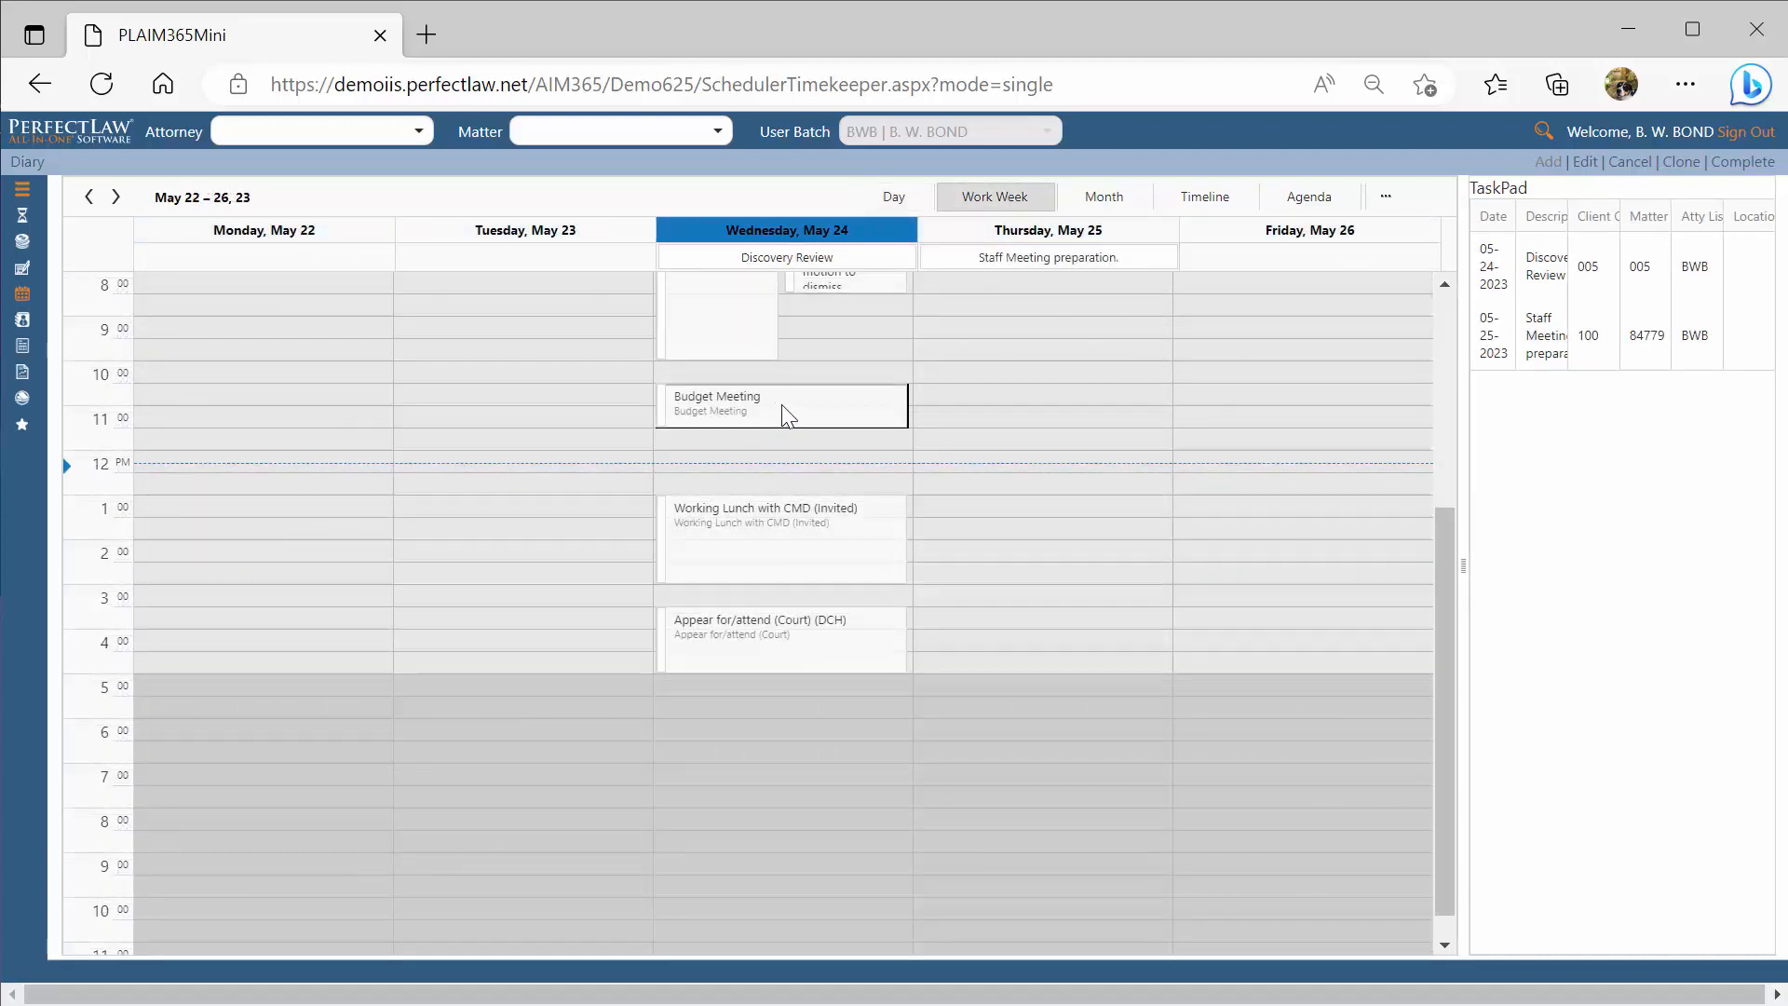
left_click_drag(1153, 286, 1221, 280)
left_click(1181, 270)
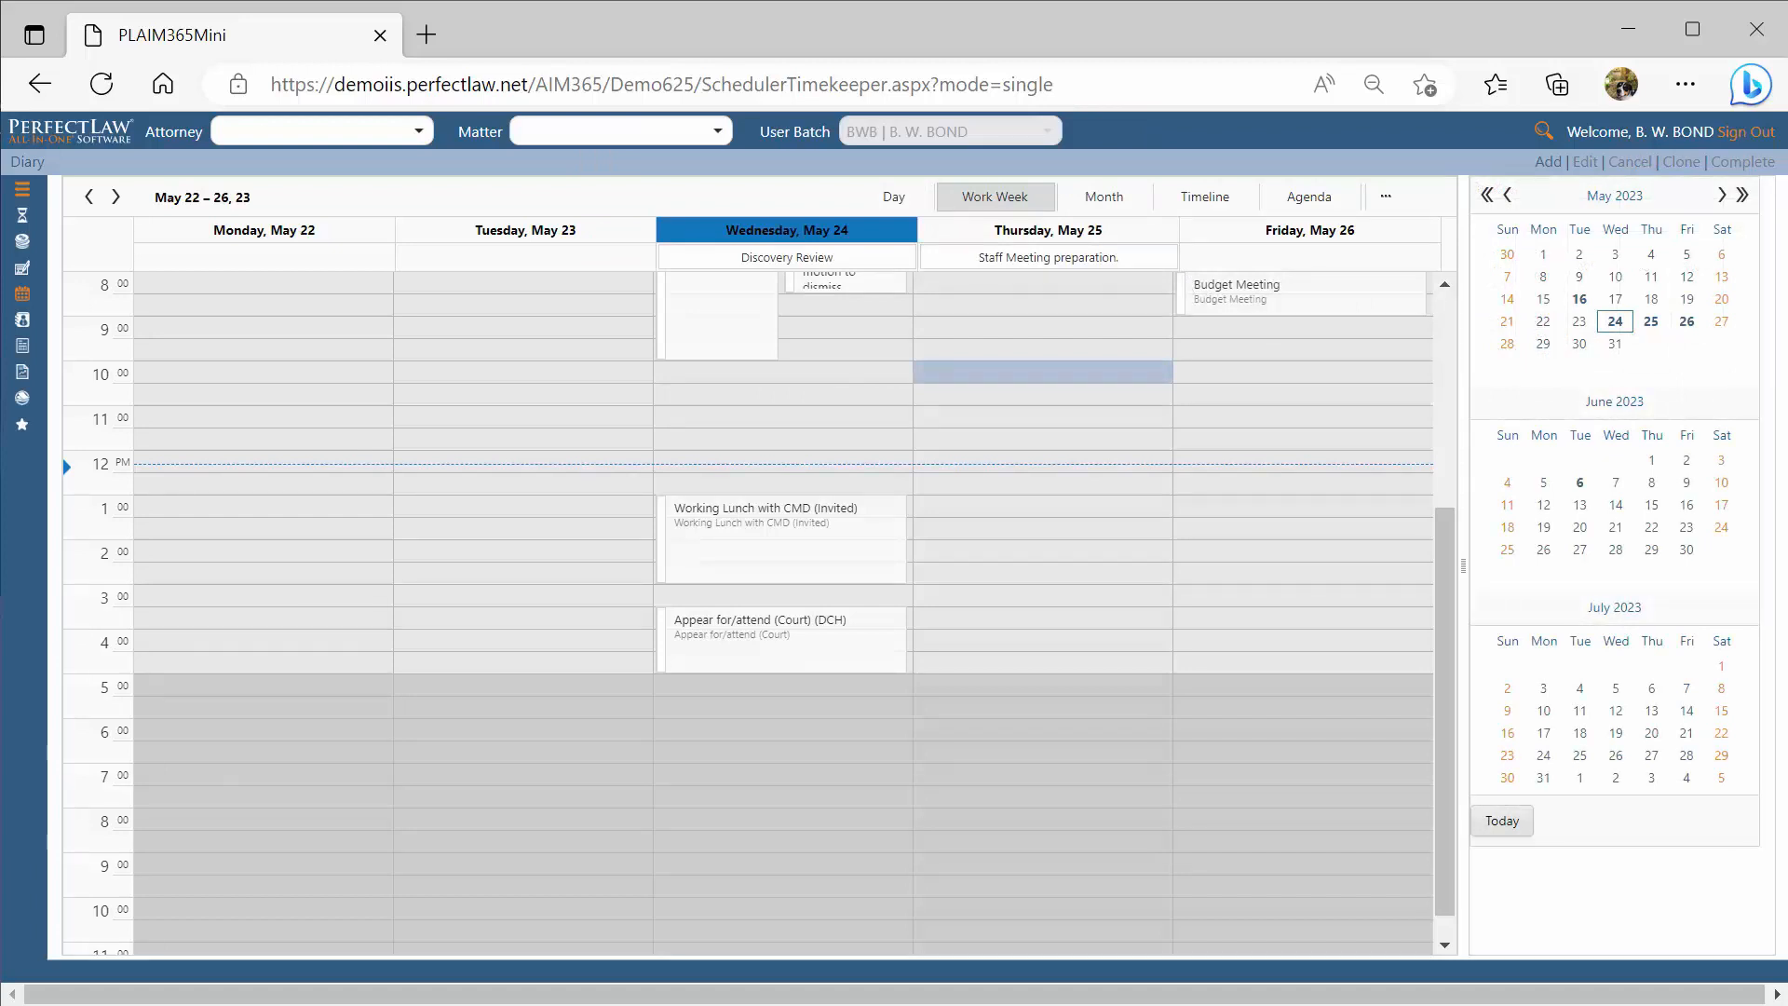
scroll(878, 670, "up", 4)
scroll(879, 671, "down", 2)
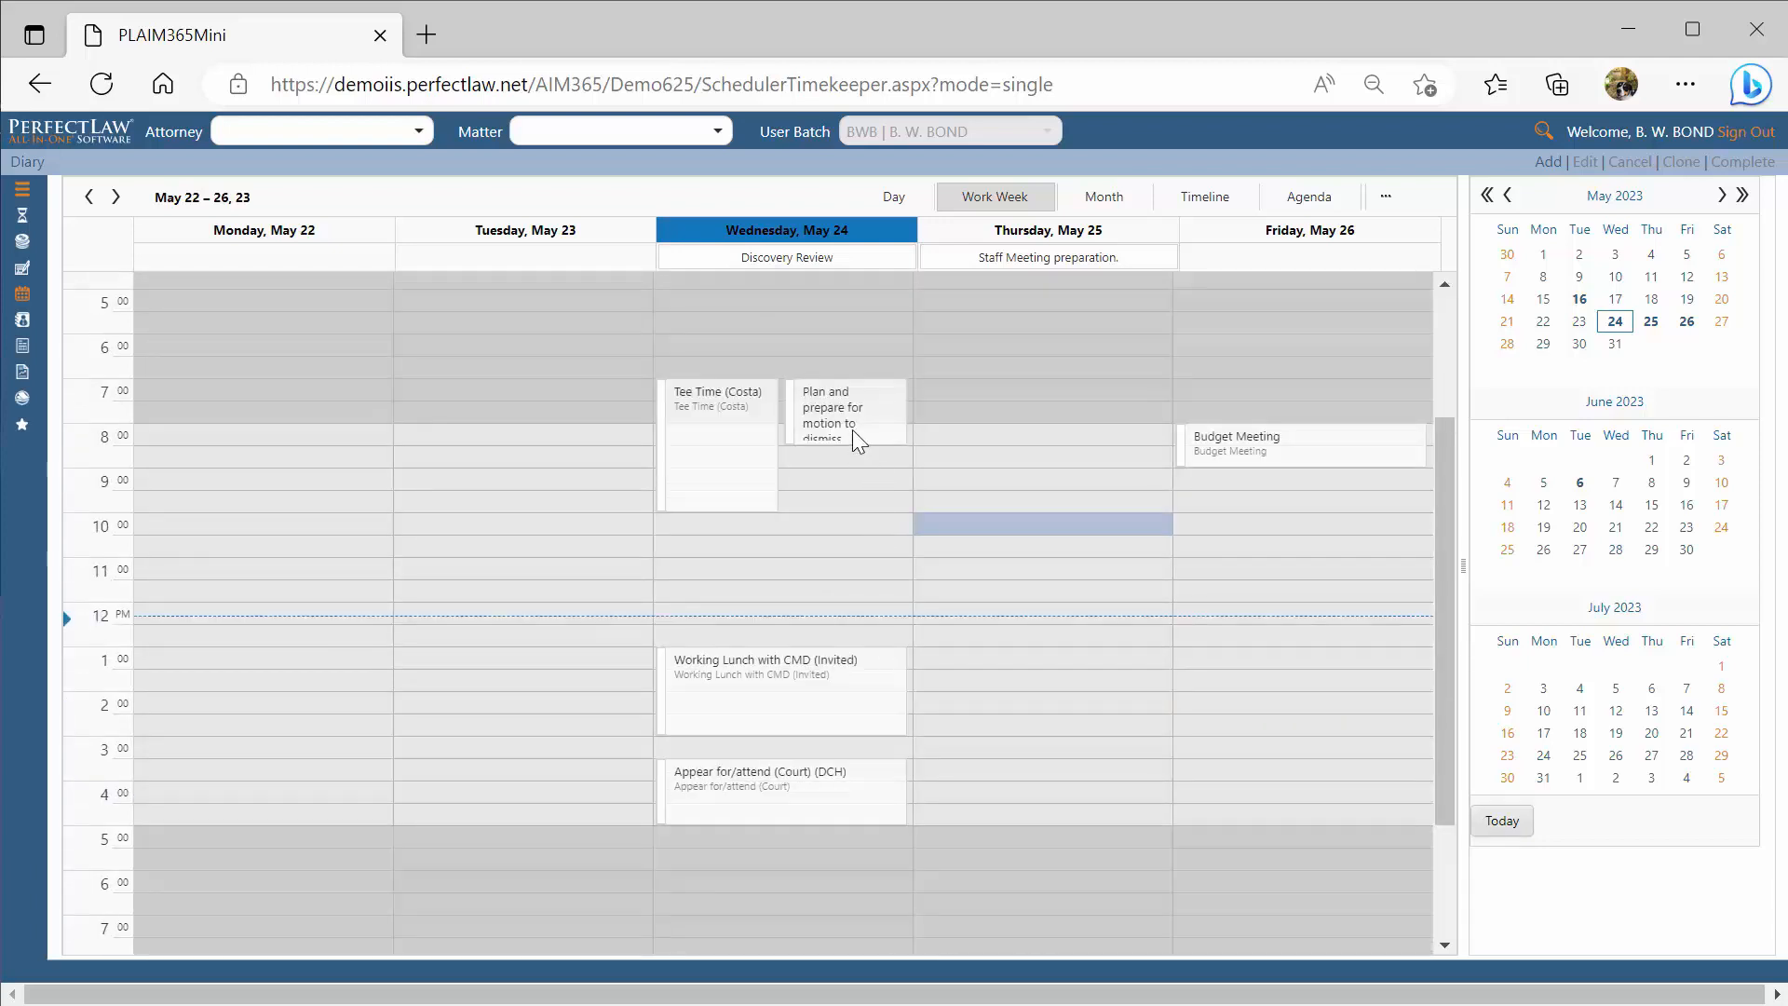
Move the "Plan and prepare for motion to dismiss" appointment from May 24 to June 12 using the monthly calendars
left_click_drag(852, 429, 1547, 512)
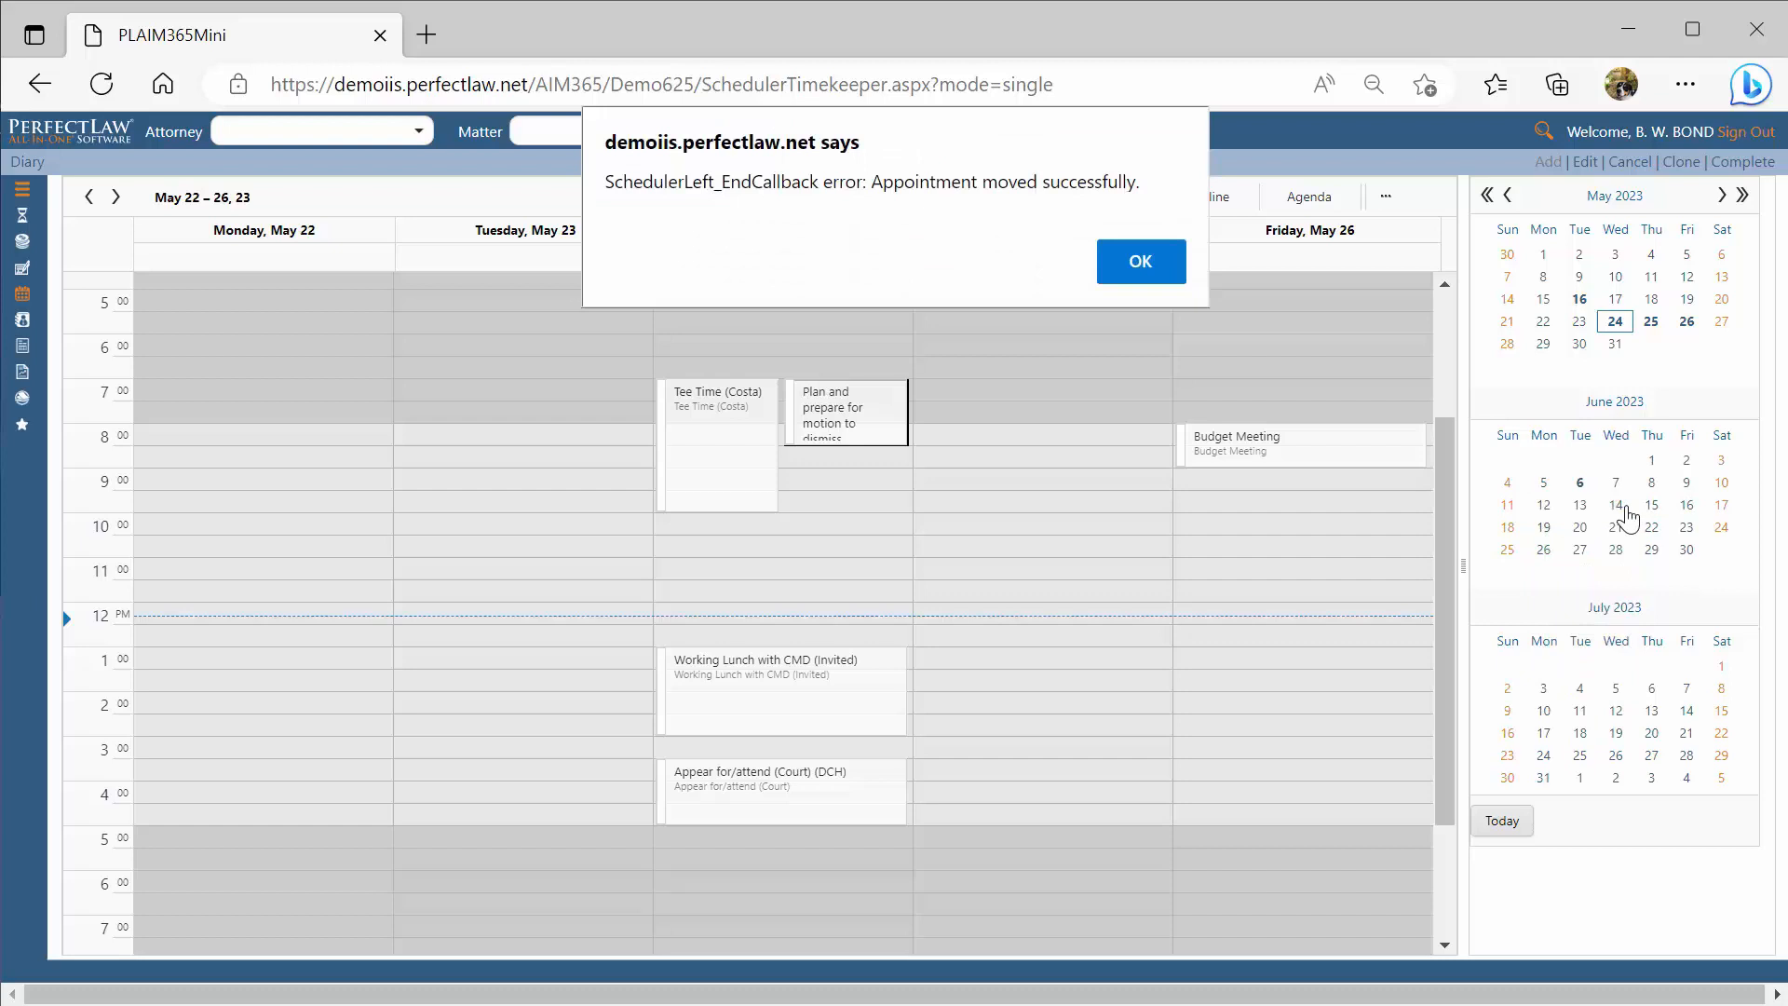
left_click(1125, 279)
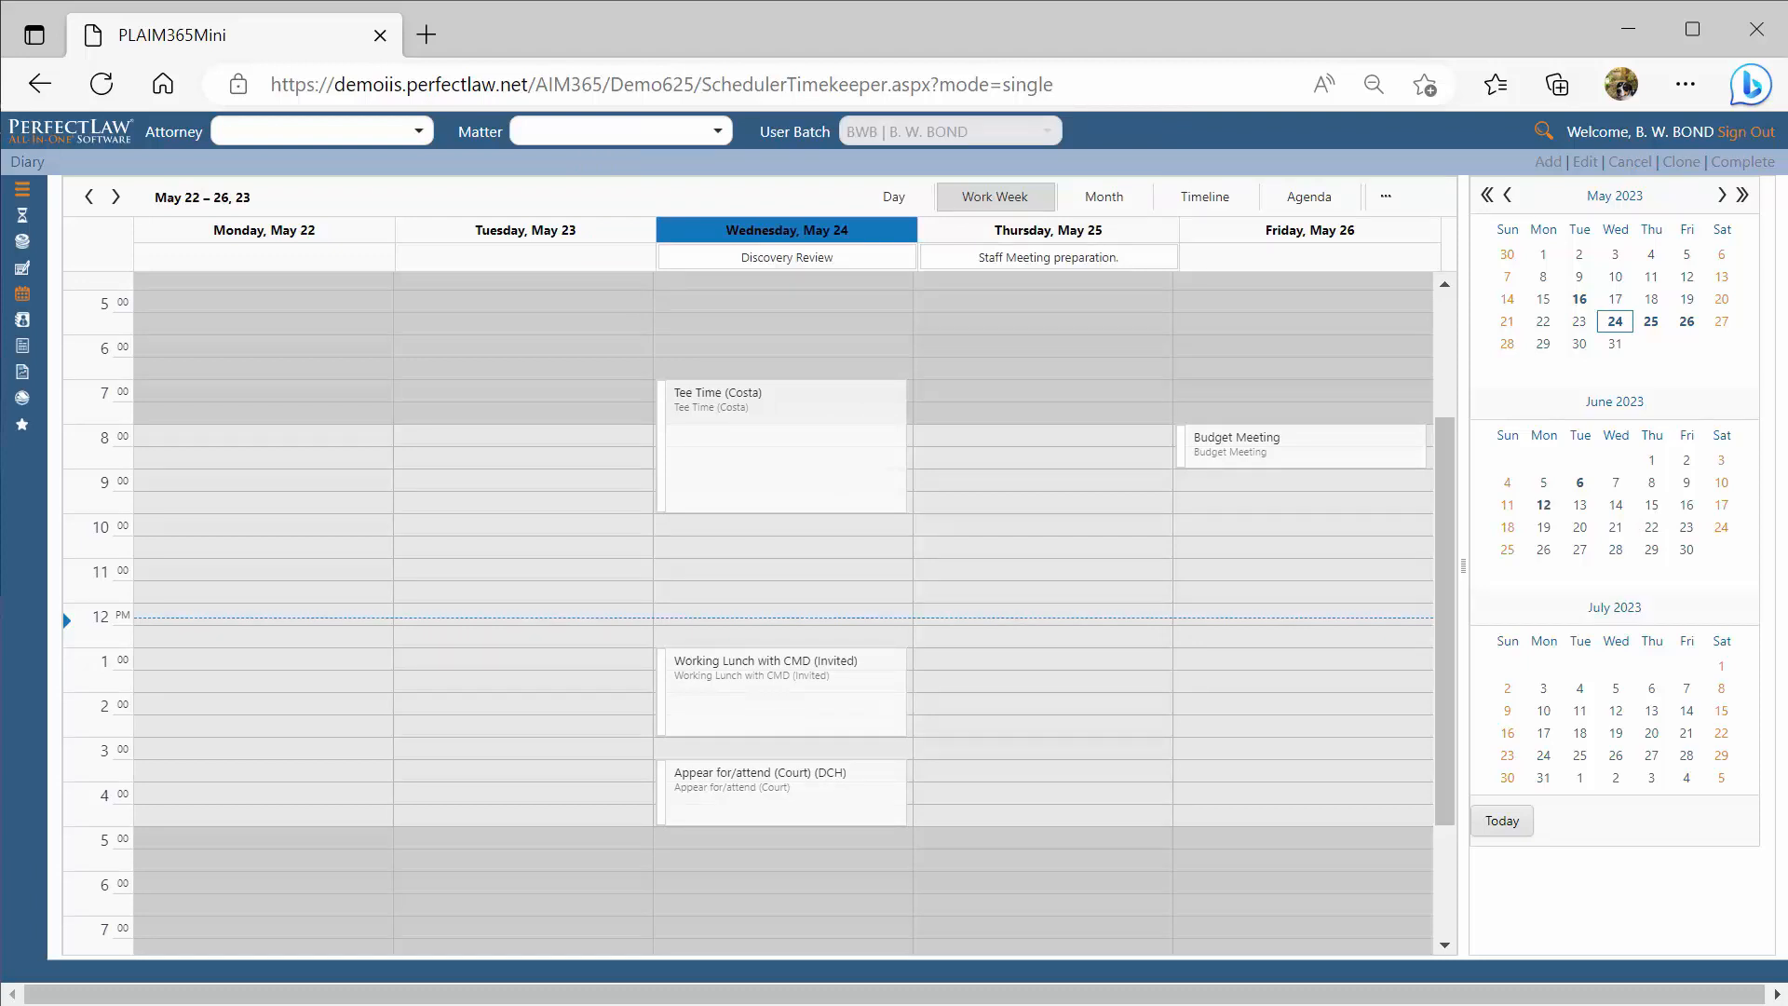
Open the Group Calendar to show several attorneys' May 24 schedules side by side, including the early morning appointments
mouse_move(21, 297)
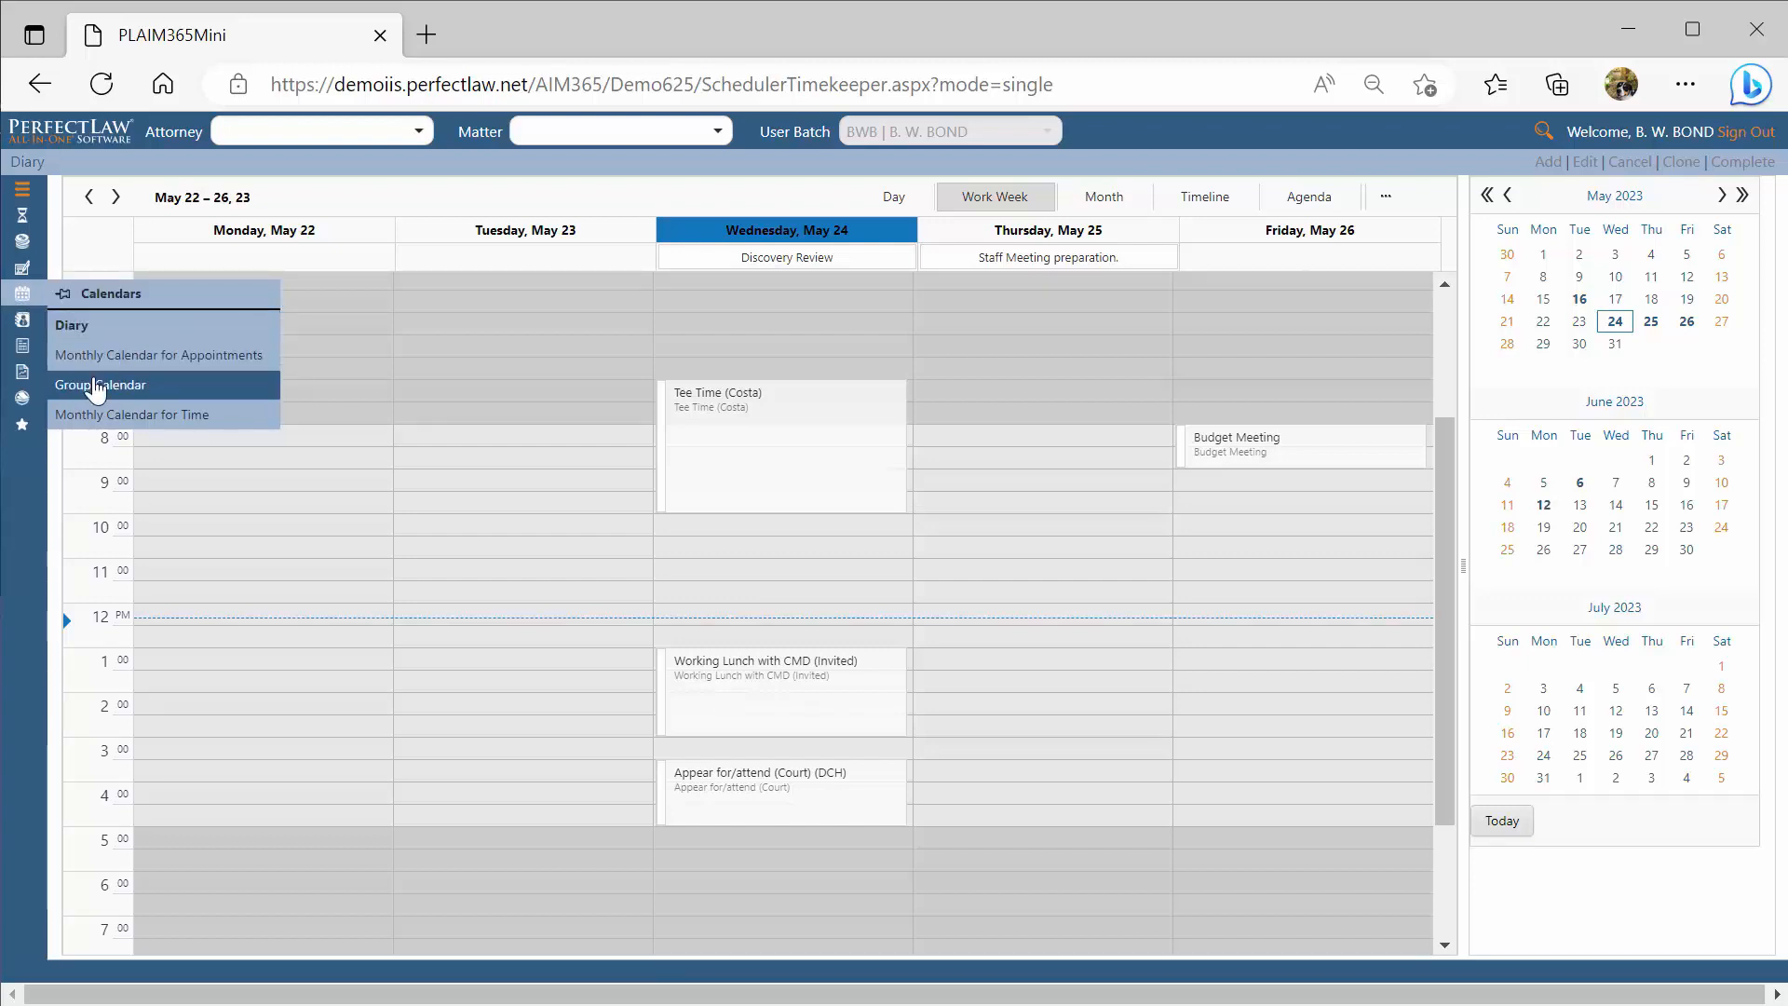
left_click(97, 385)
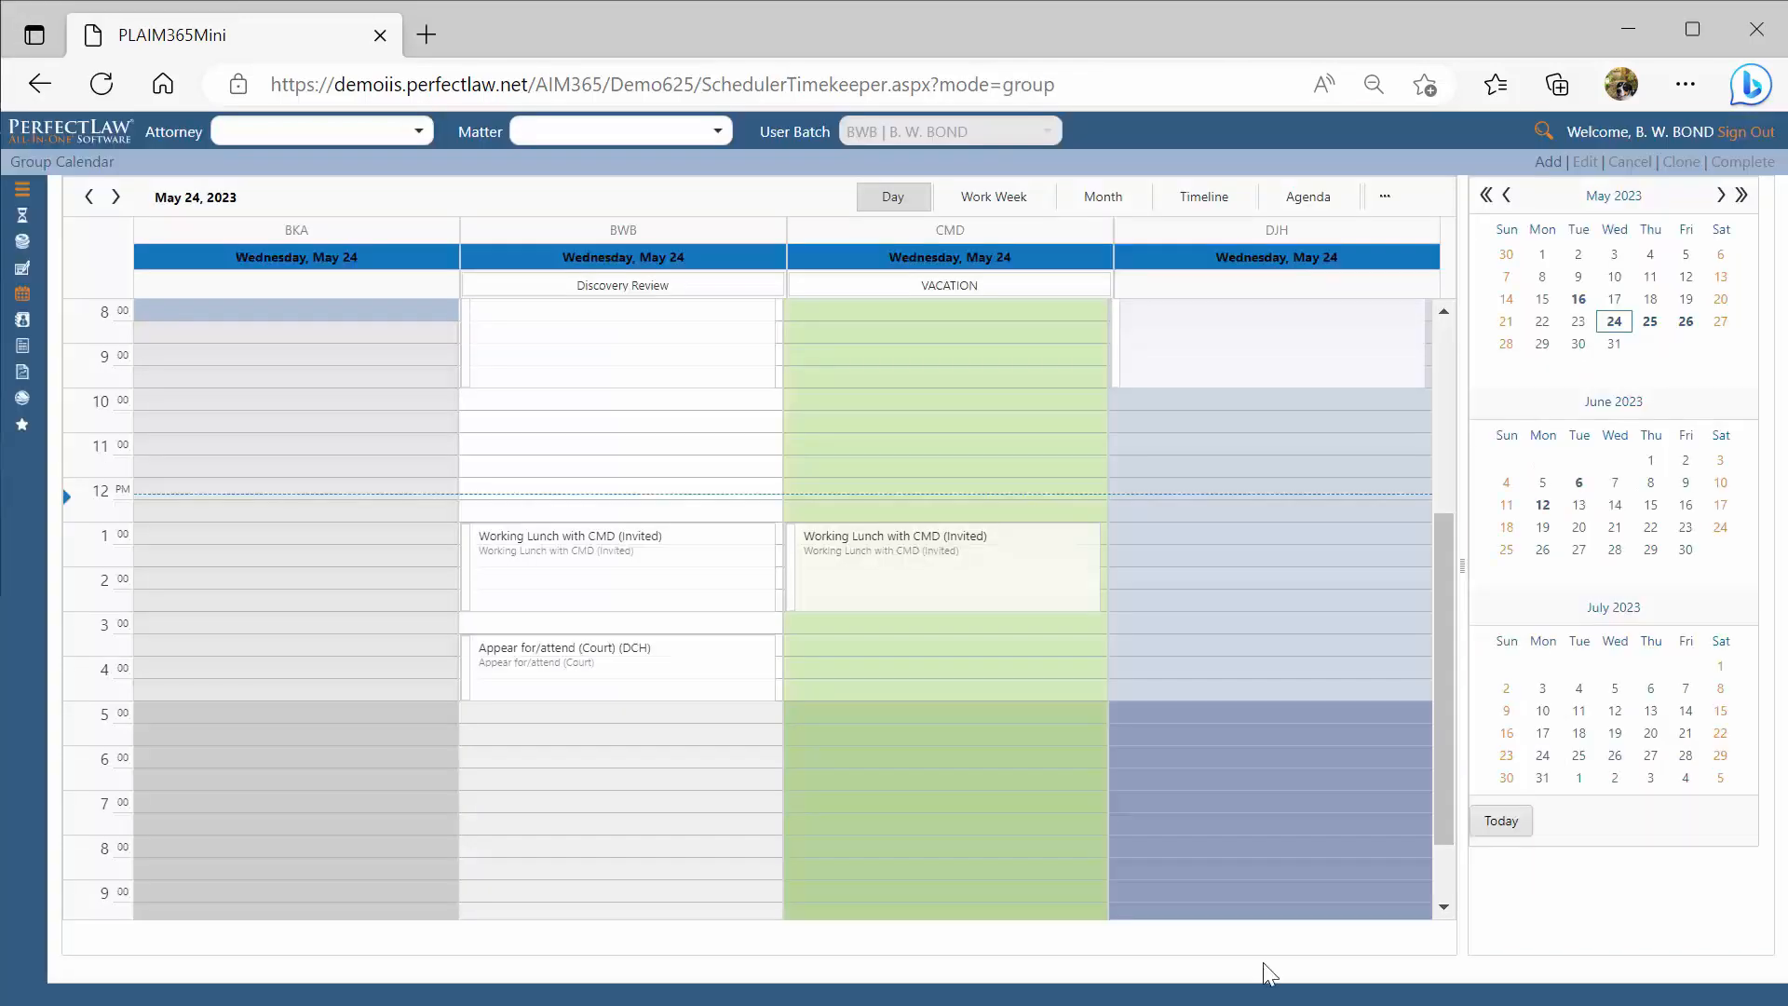
scroll(1303, 817, "up", 2)
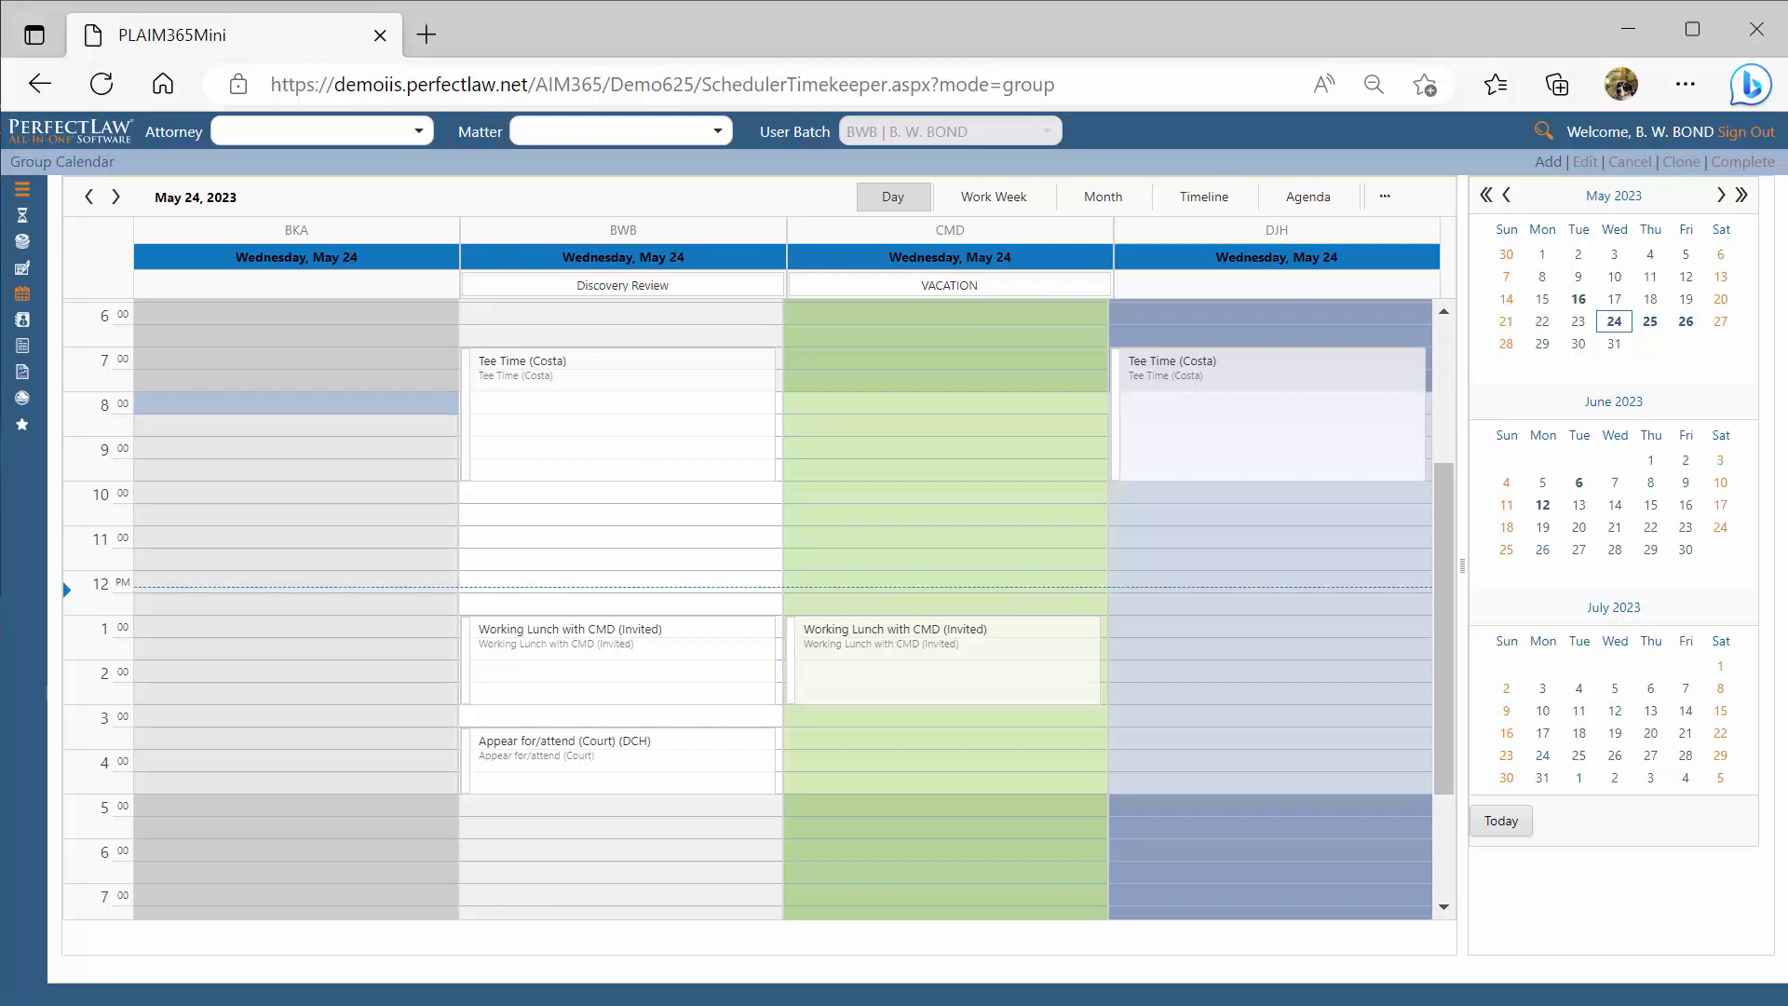
Change the Group Calendar's attorney selection by removing BKA, keeping BWB, CMD and DJH
right_click(849, 440)
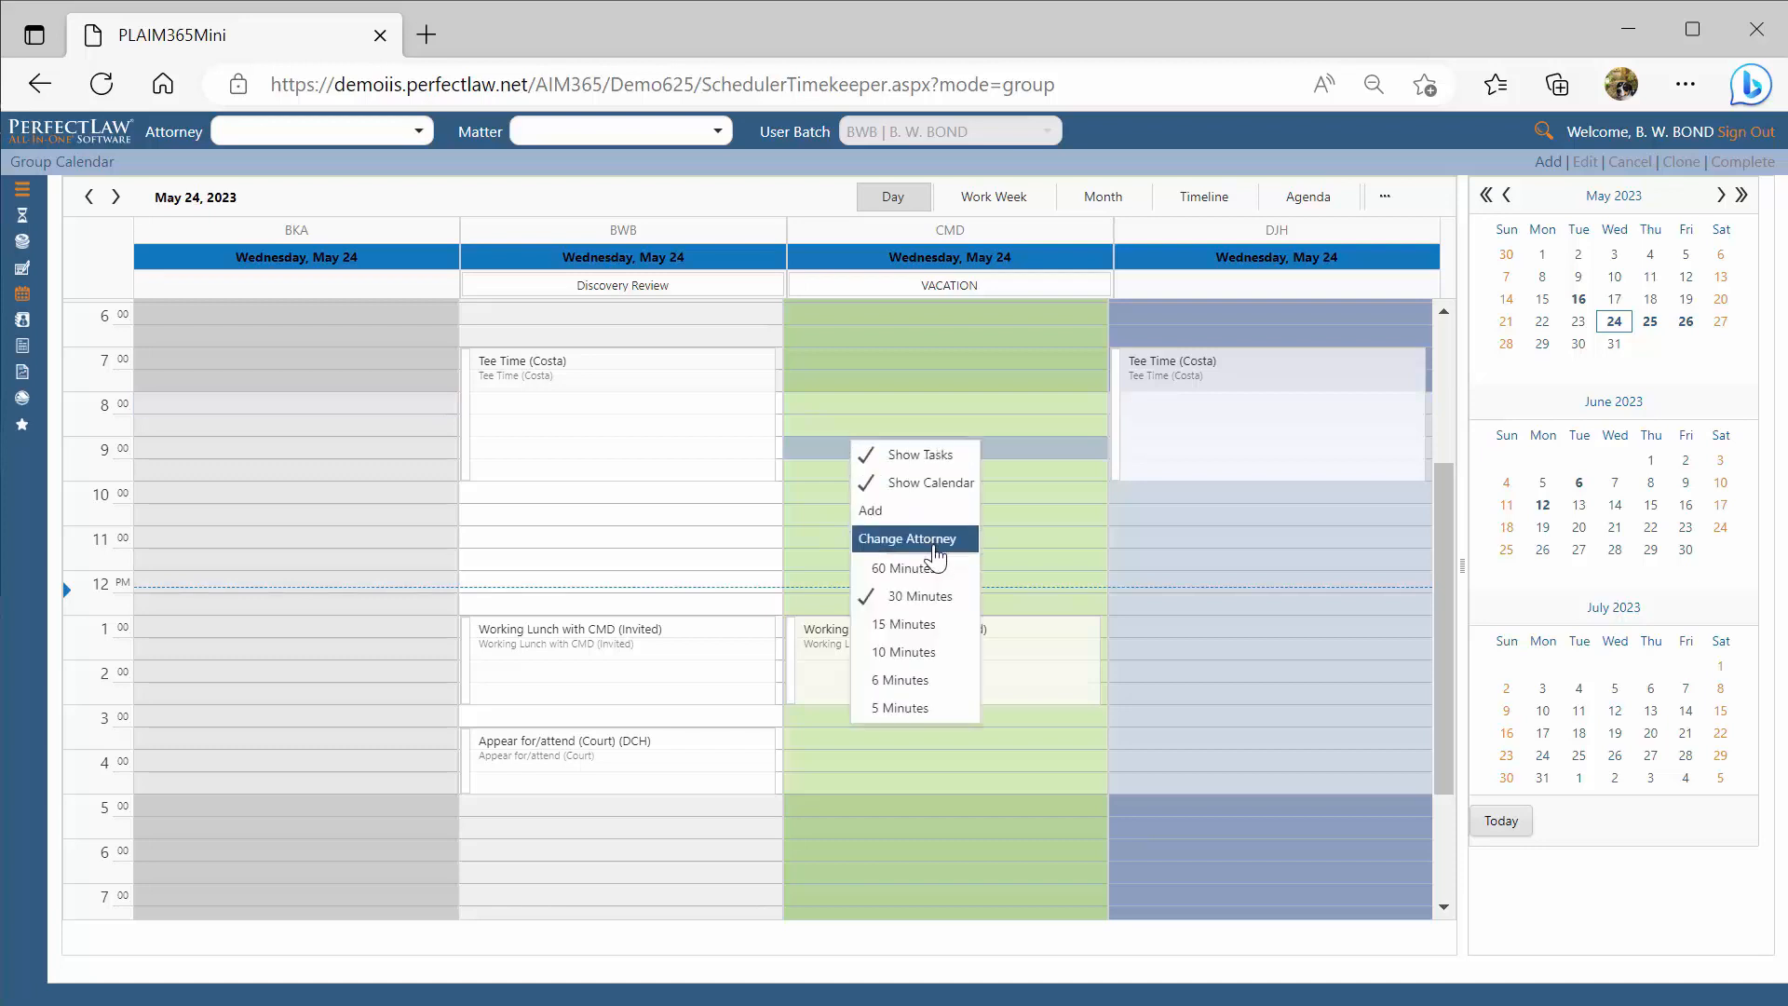
left_click(935, 551)
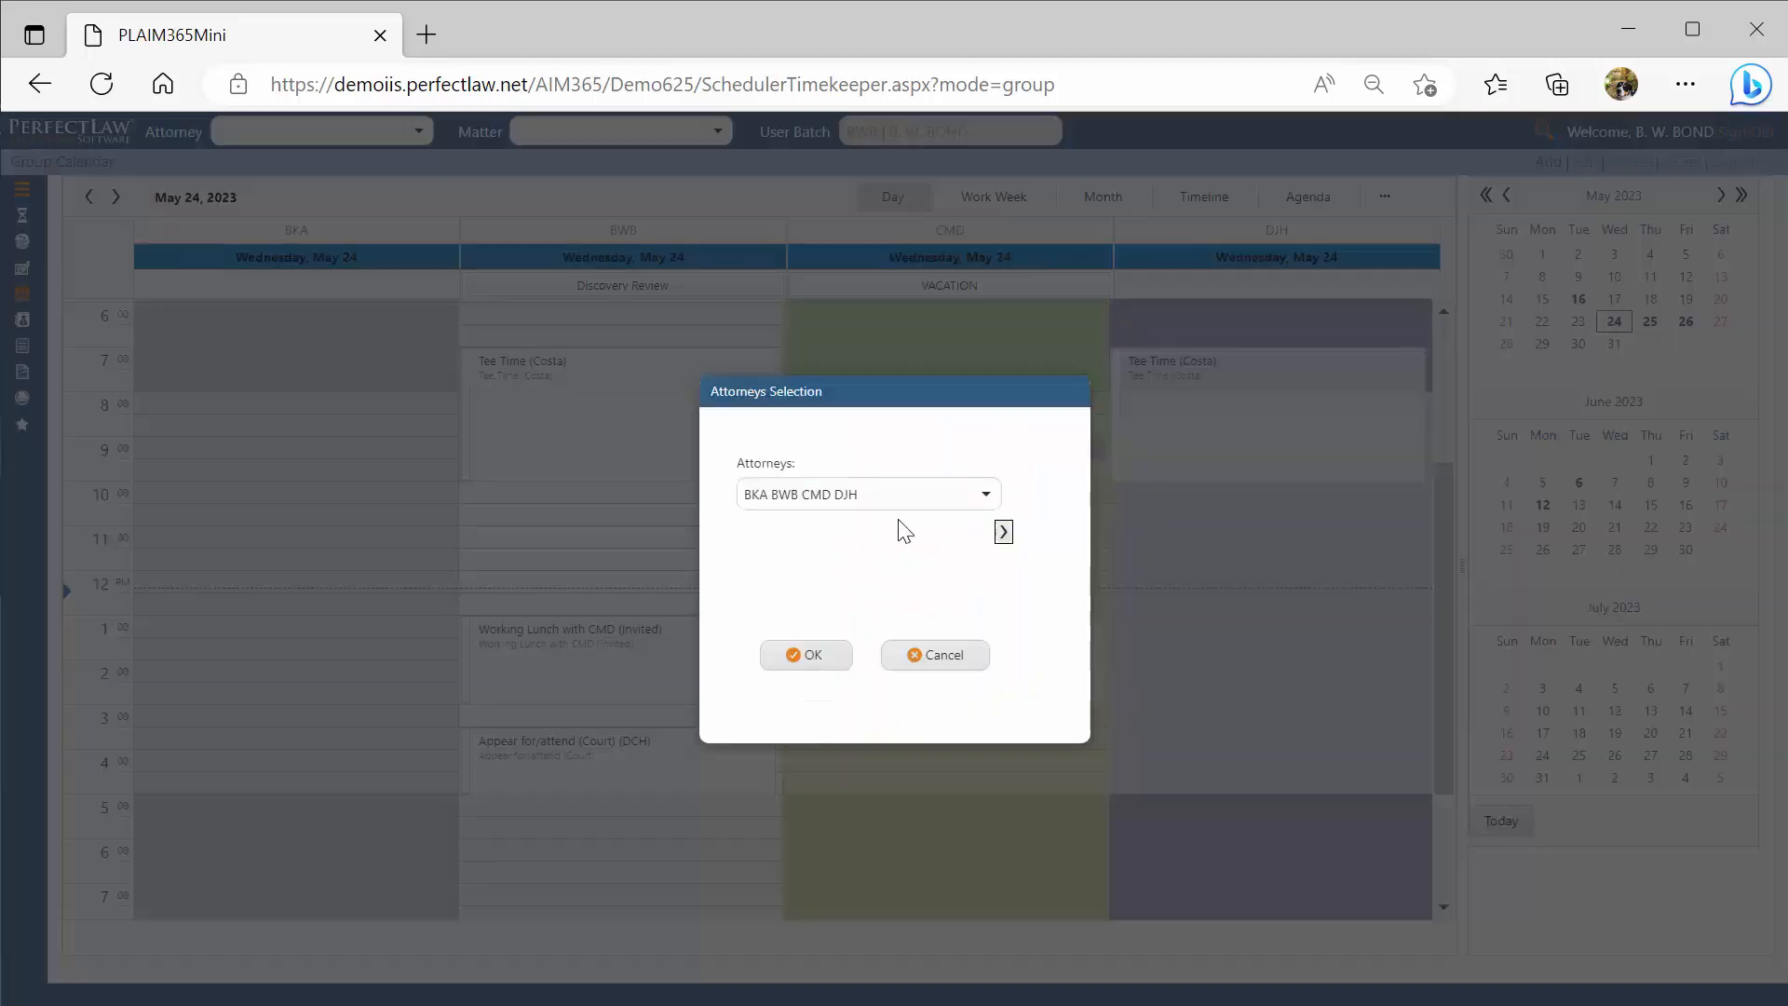
left_click(770, 494)
key("BackSpace")
key("BackSpace")
key("BackSpace")
key("BackSpace")
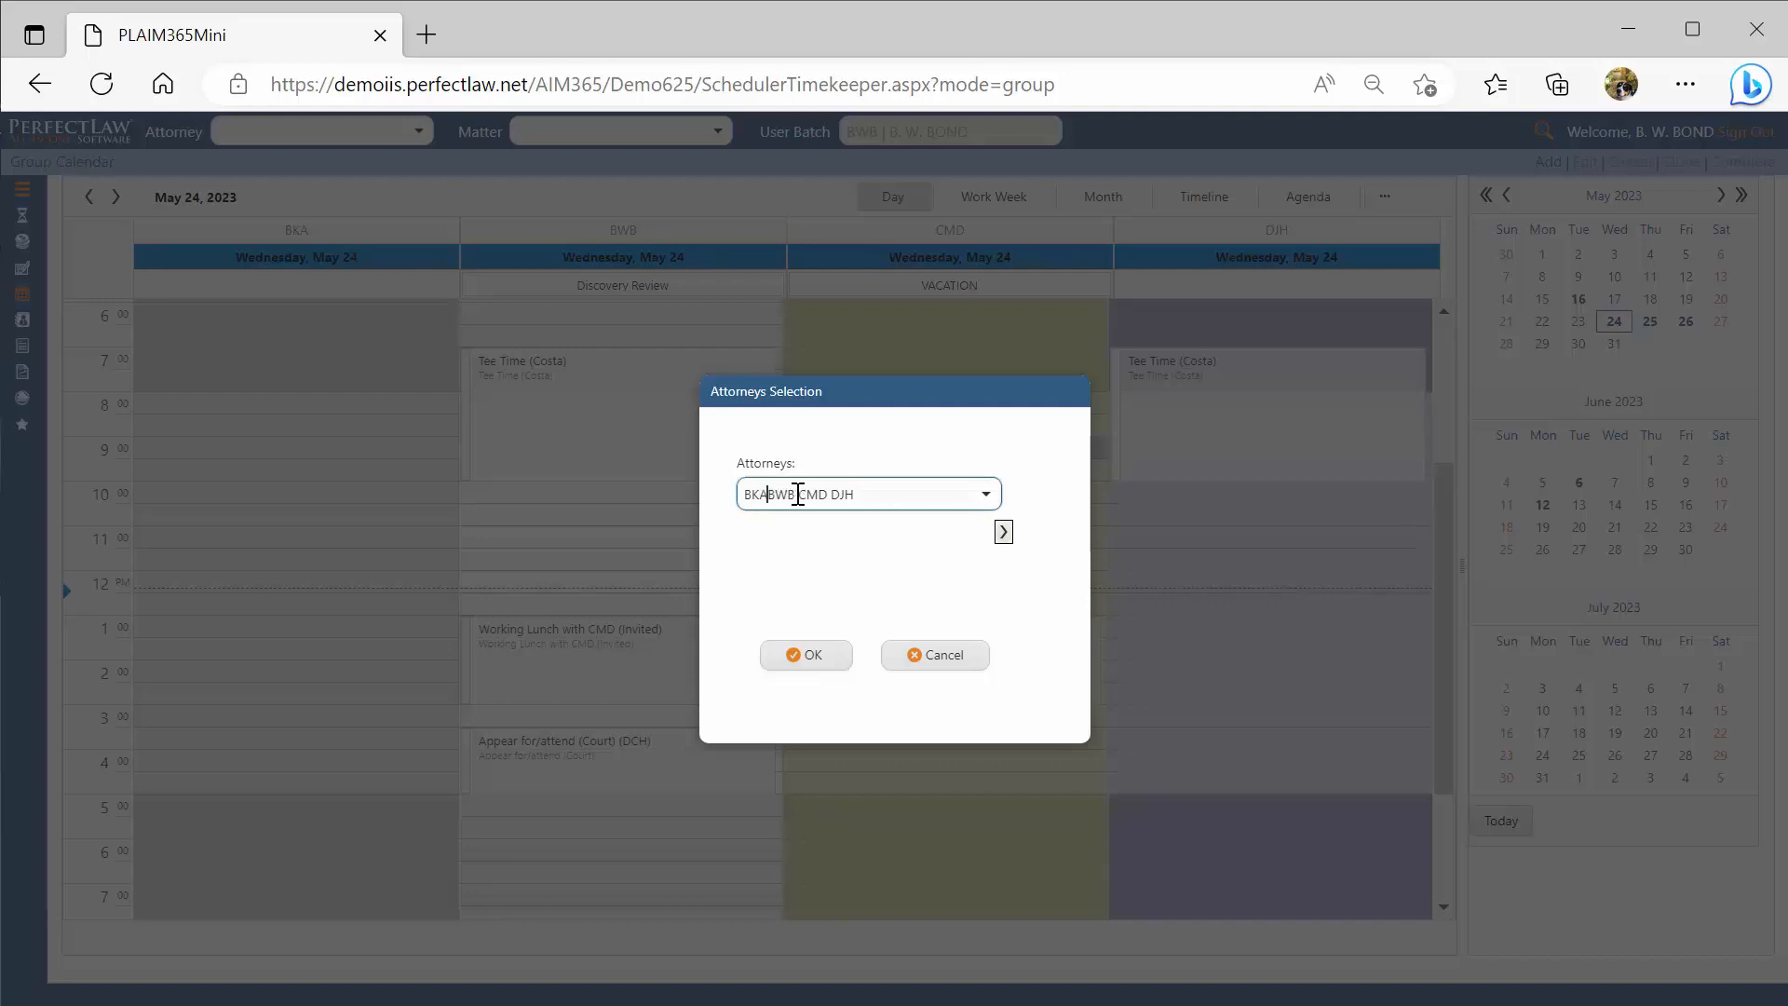
left_click(794, 666)
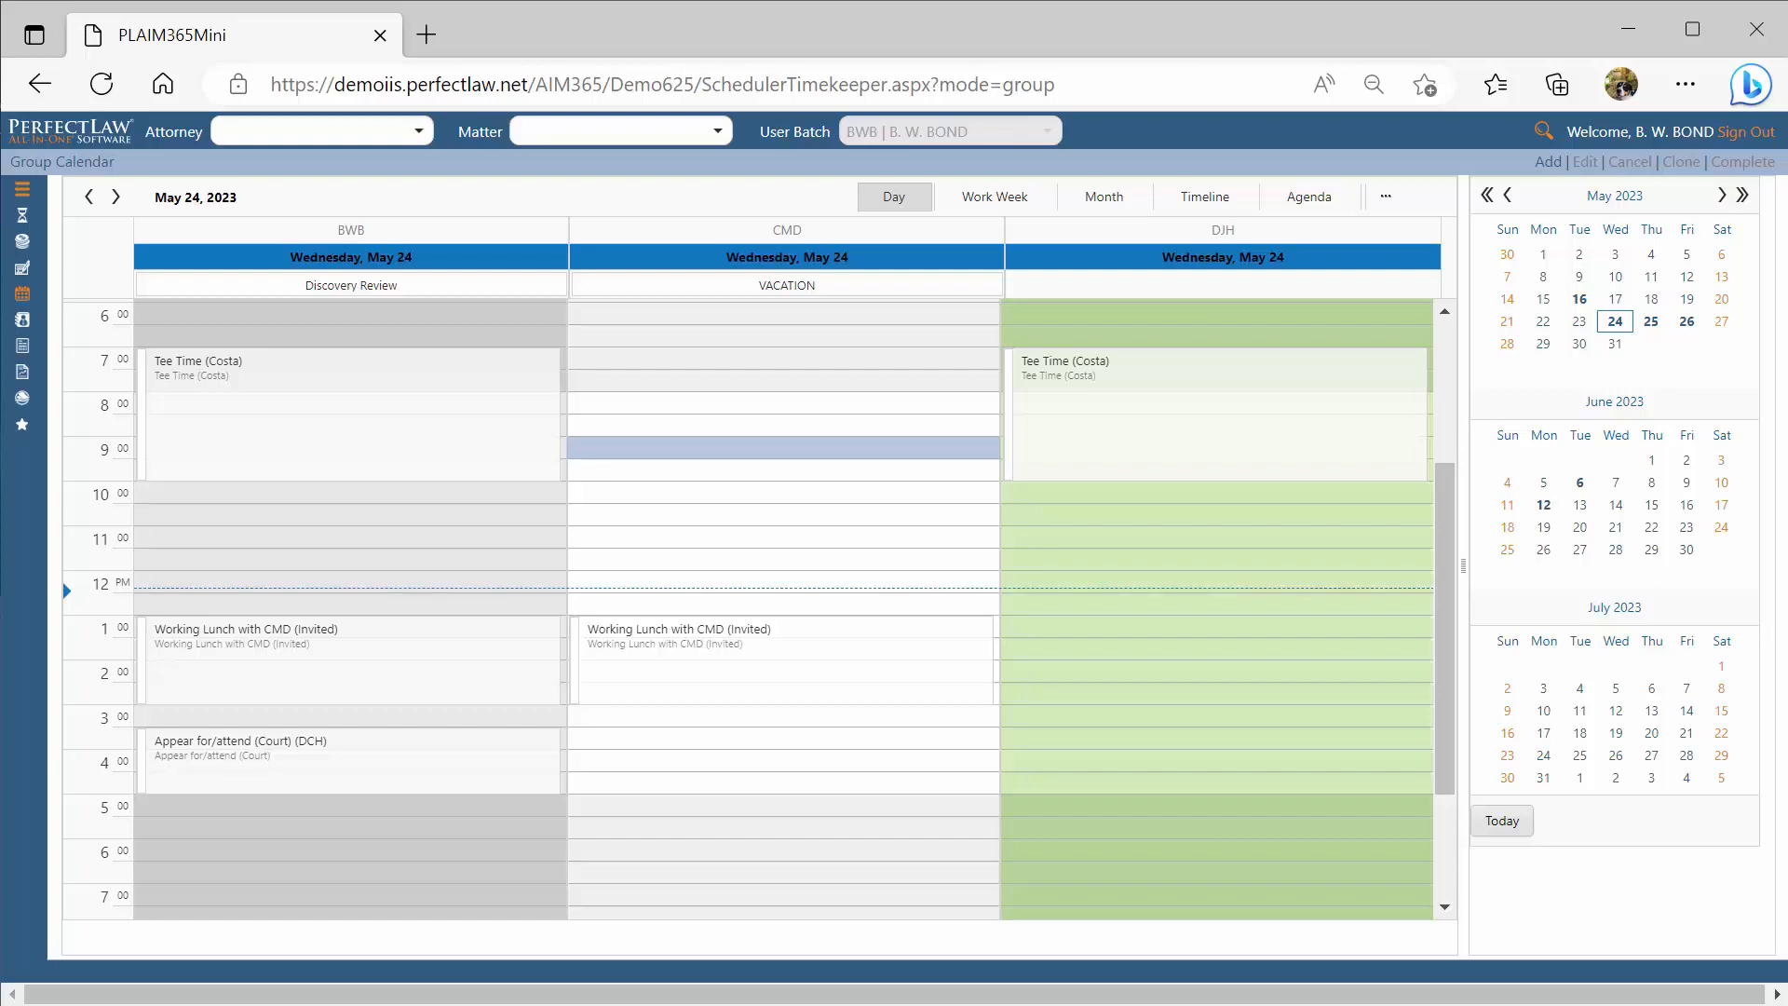
Open the Monthly Calendar for Appointments and look through the day schedule for Tuesday, June 6
mouse_move(31, 307)
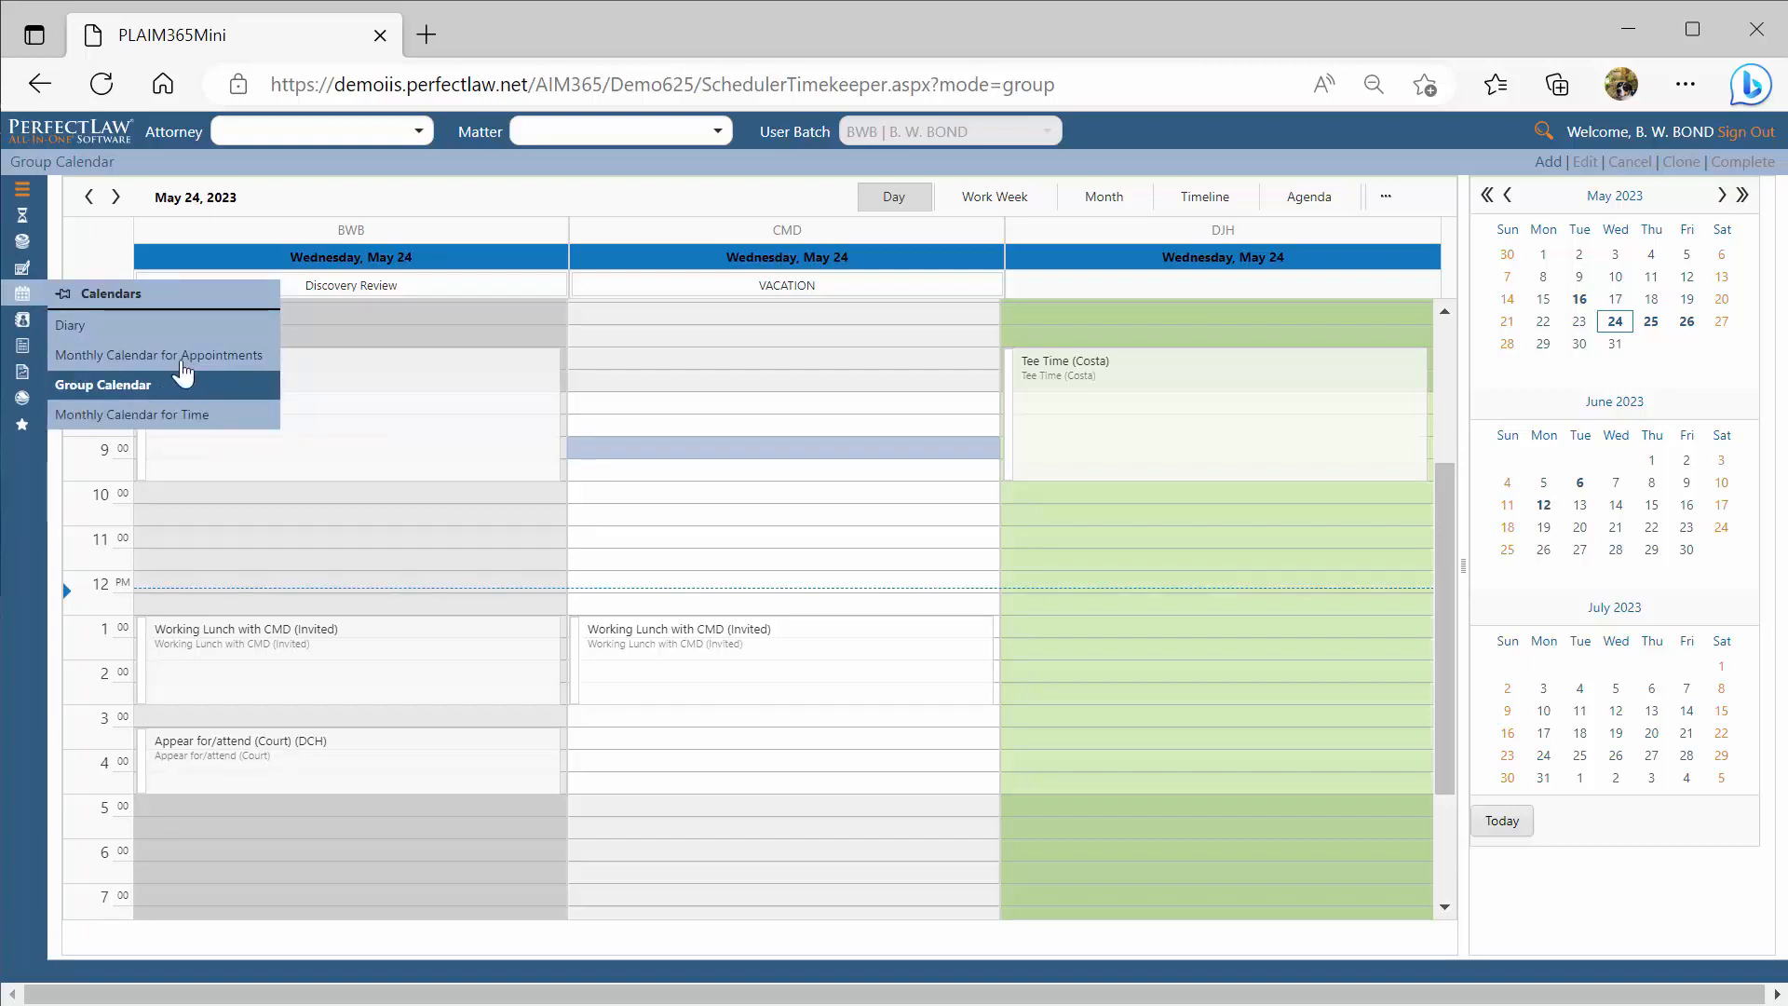
left_click(183, 363)
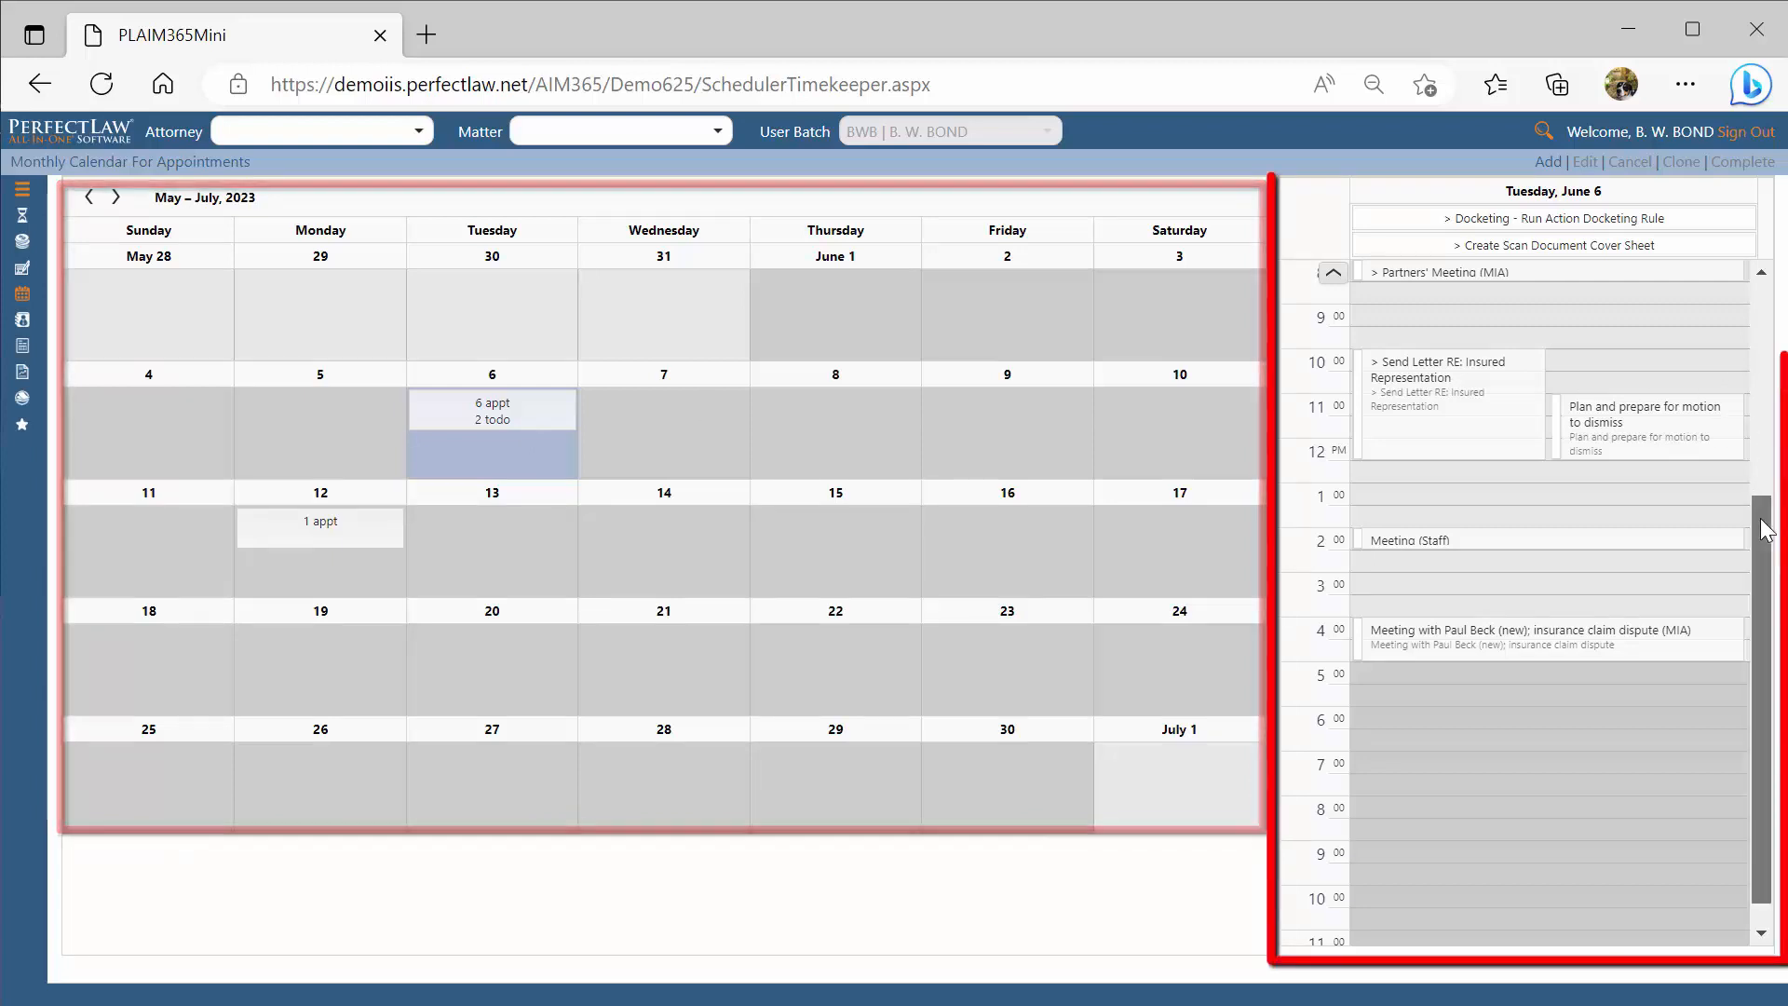
scroll(1771, 437, "up", 3)
scroll(1771, 438, "down", 1)
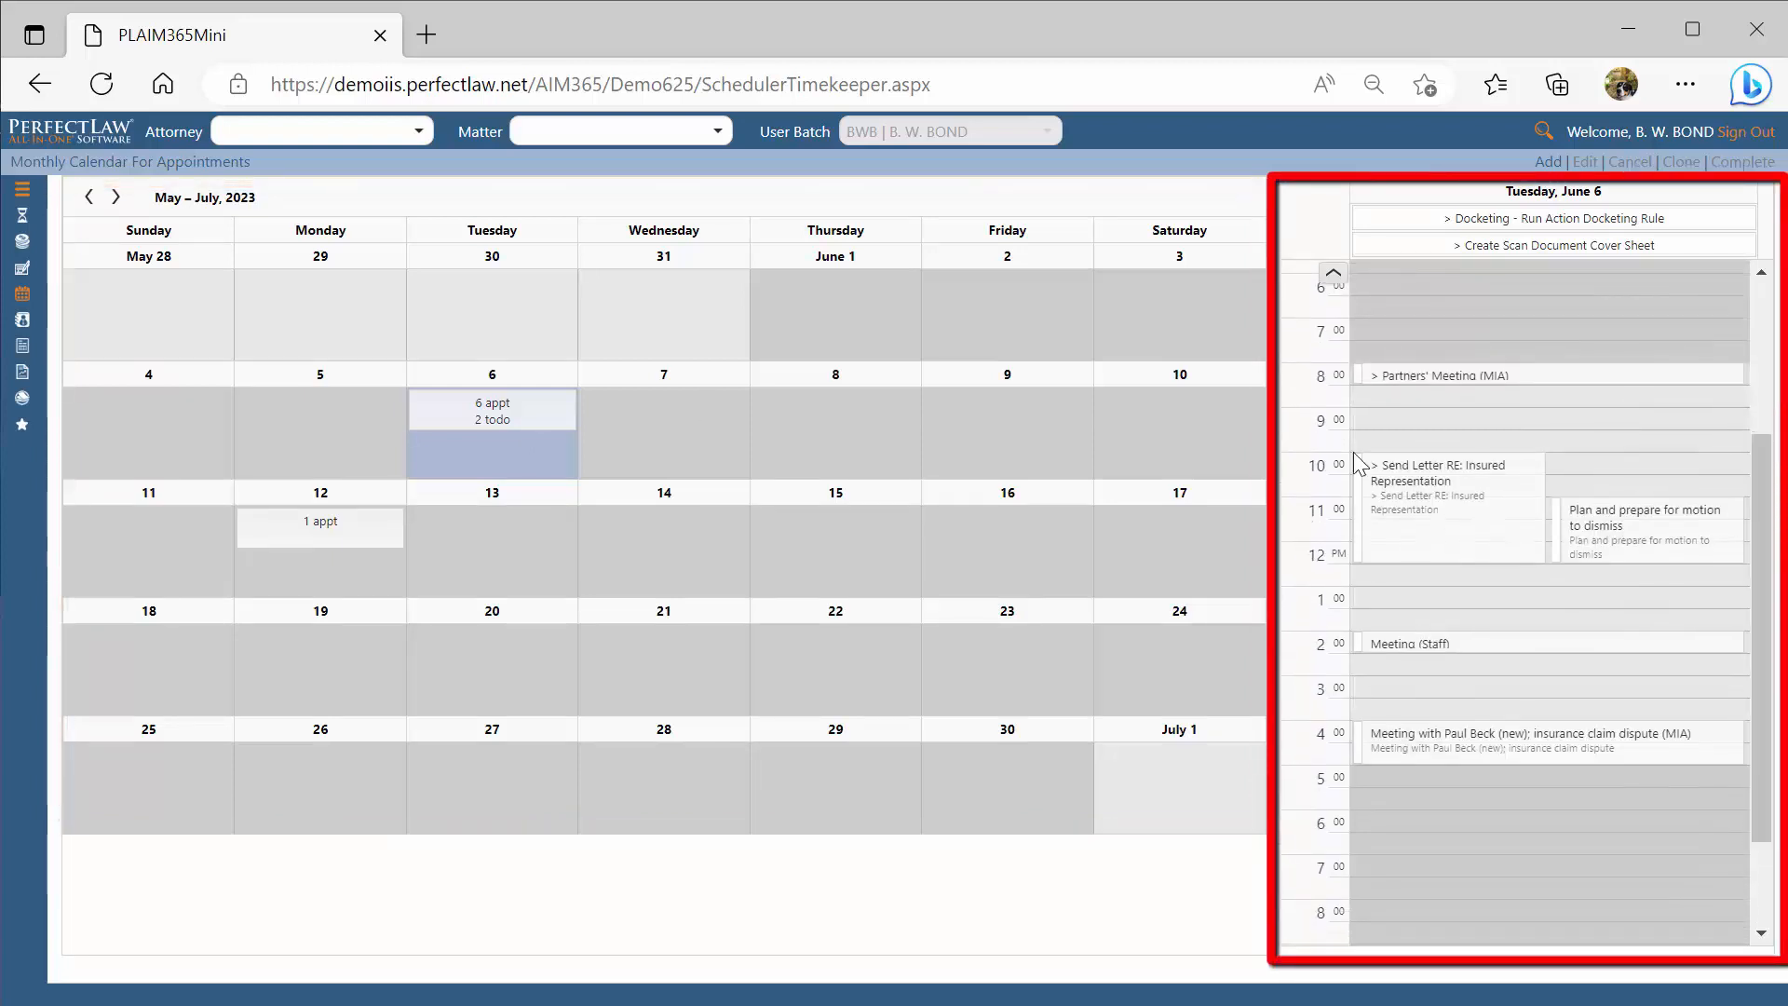